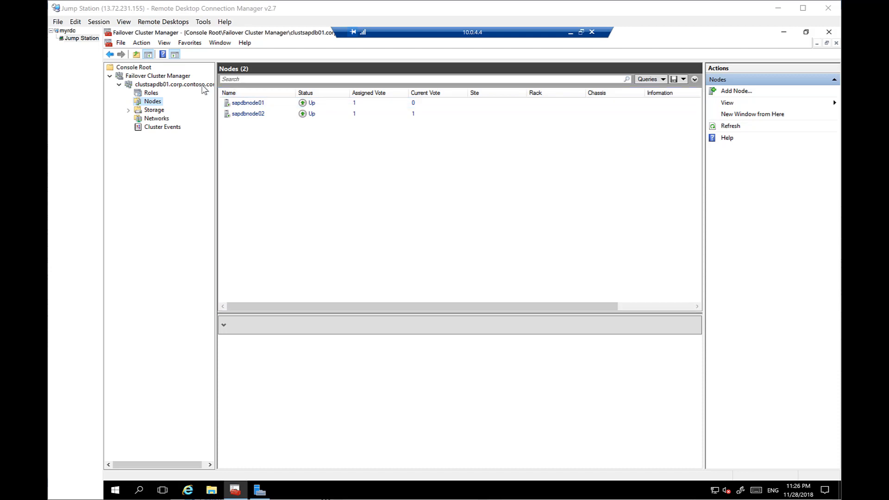
Start configuring the quorum settings of cluster clustsapdb01 and choose the advanced quorum configuration.
right_click(204, 86)
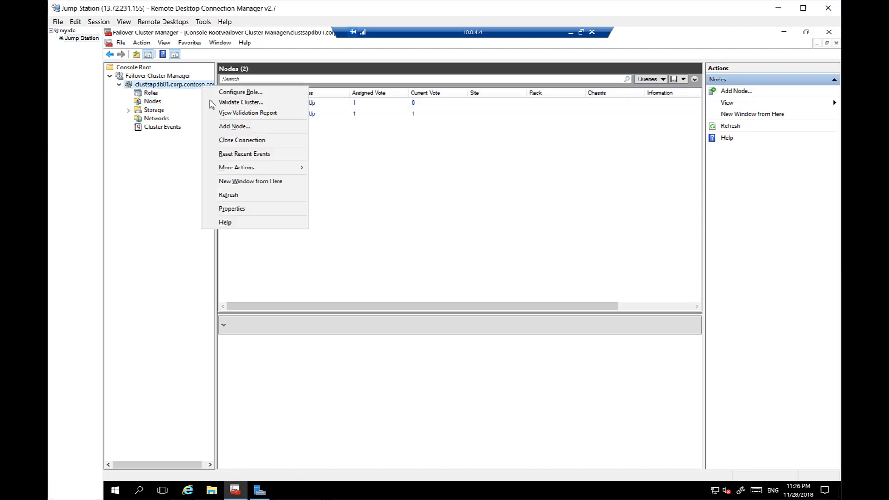
mouse_move(253, 170)
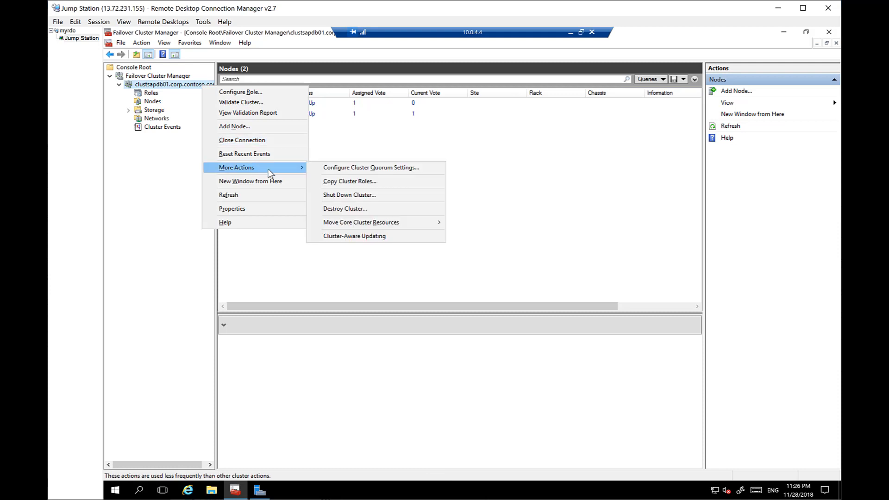
click(425, 169)
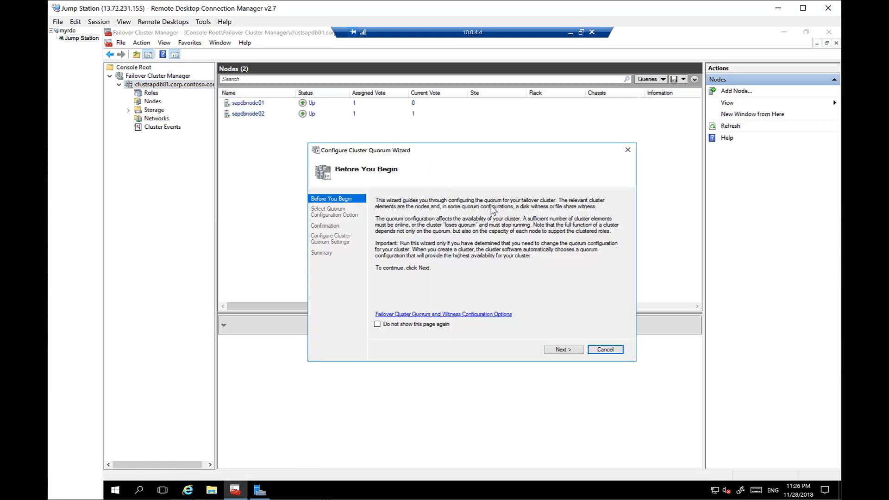
click(576, 351)
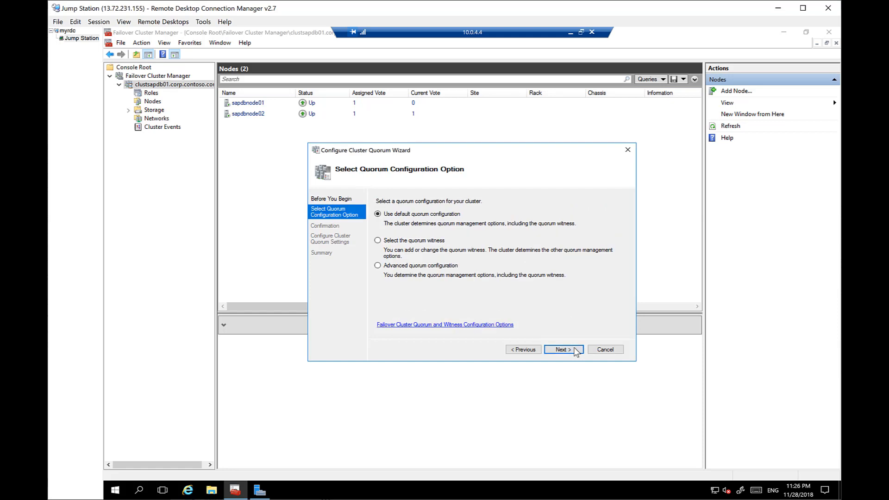
click(441, 268)
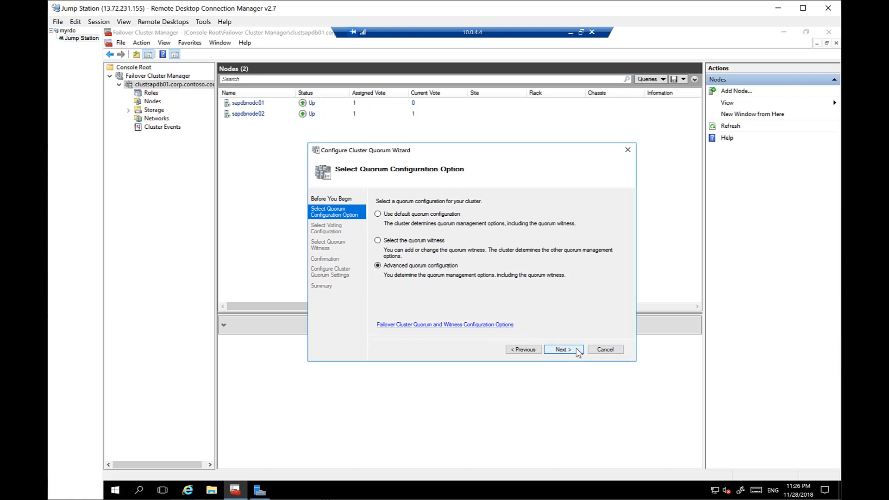
click(577, 351)
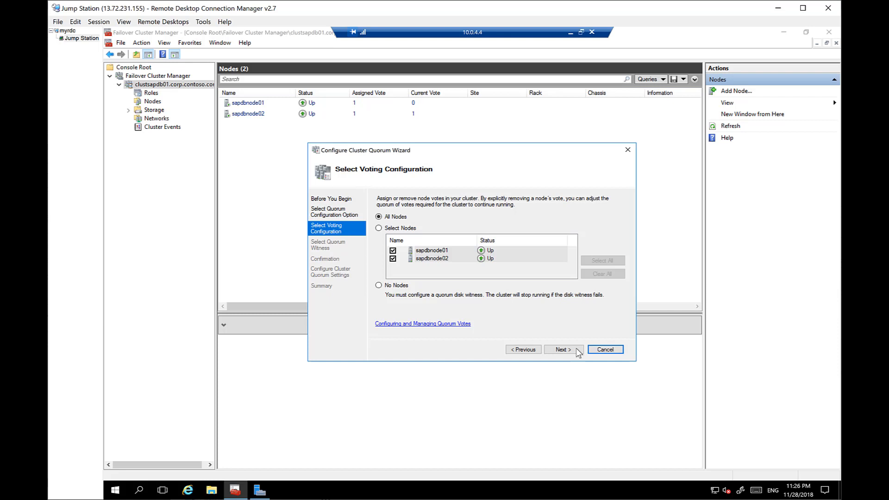
Keep votes assigned to all nodes and choose a cloud witness as the quorum witness.
click(578, 351)
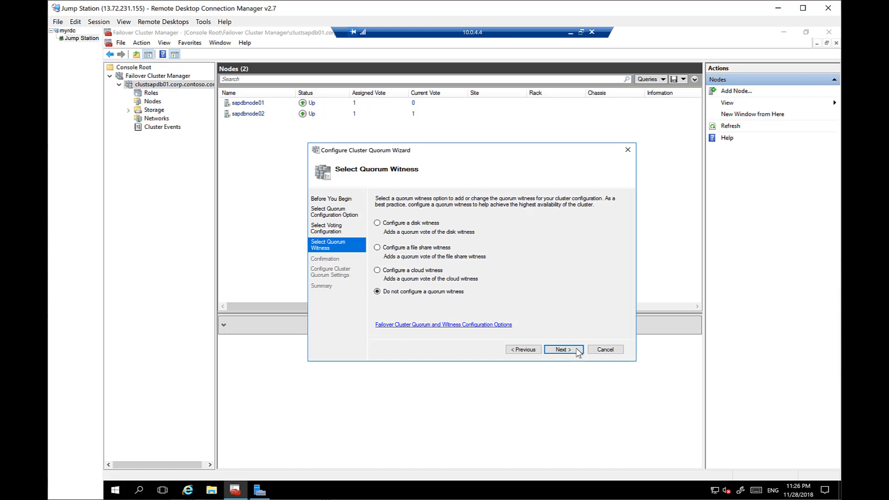
click(429, 273)
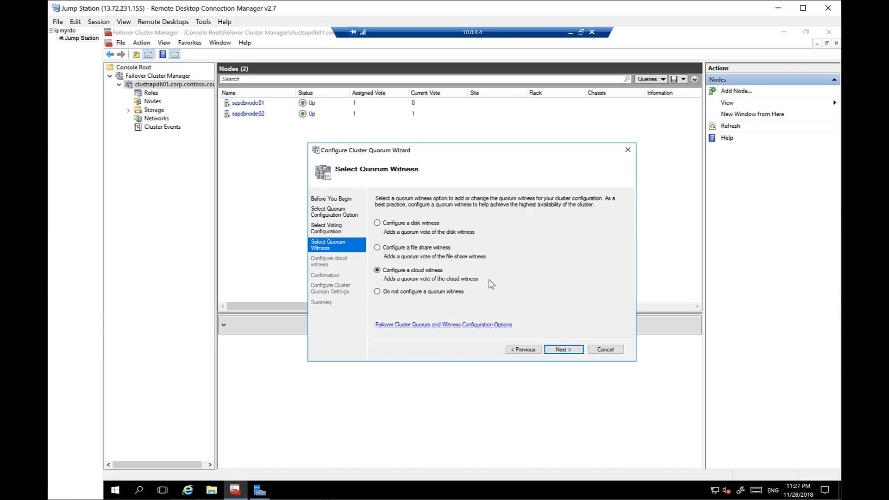
click(563, 349)
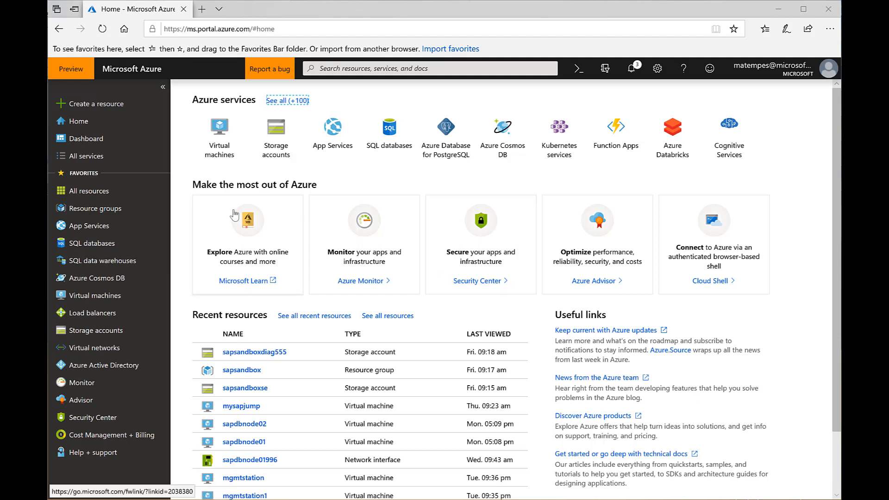
In the Azure portal, sort all resources by type and open the access keys of the sapsandboxdiag555 storage account.
click(90, 197)
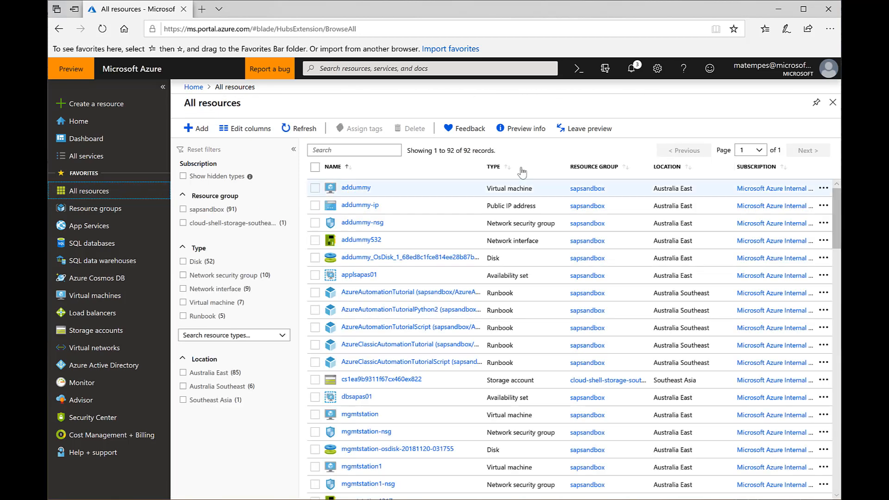
click(510, 169)
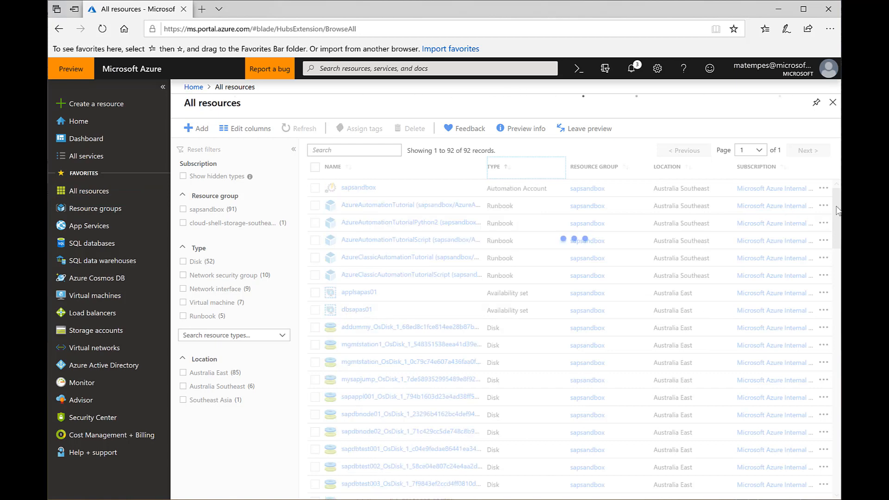
drag(837, 213, 836, 456)
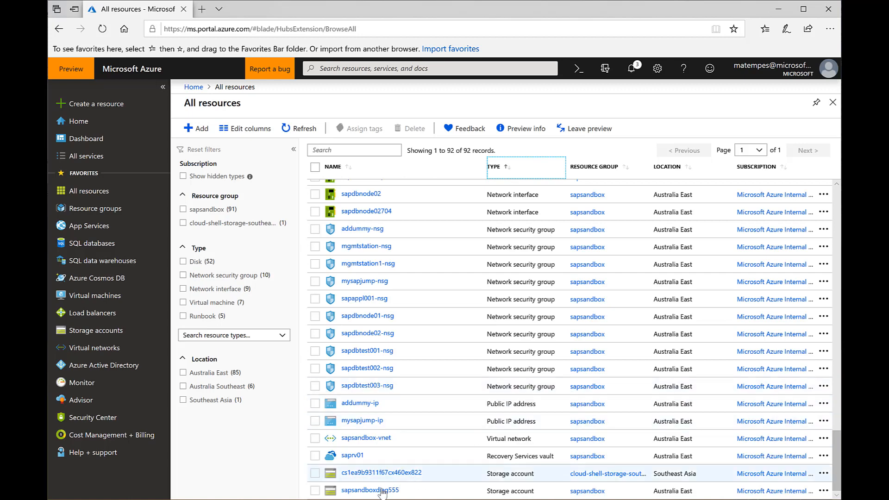
click(510, 484)
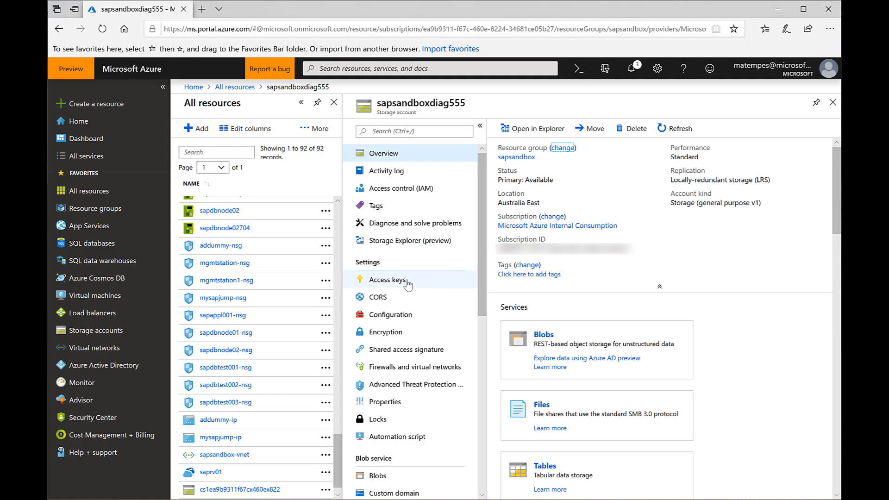
click(407, 285)
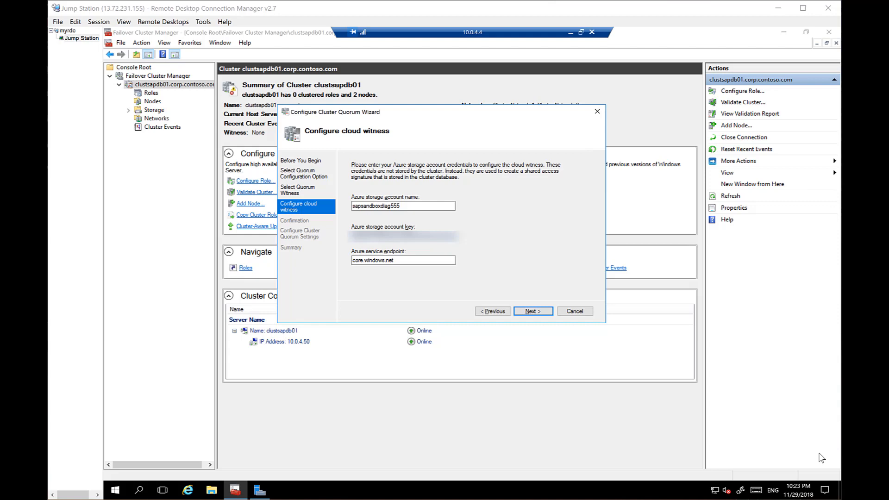
In Failover Cluster Manager, confirm the cloud witness with storage account sapsandboxdiag555 and endpoint core.windows.net, and apply the quorum settings.
click(429, 207)
click(532, 311)
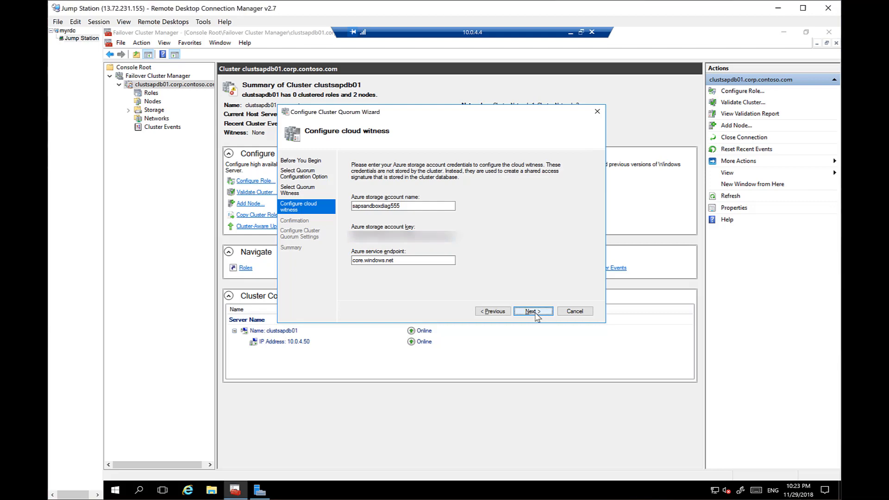
click(532, 311)
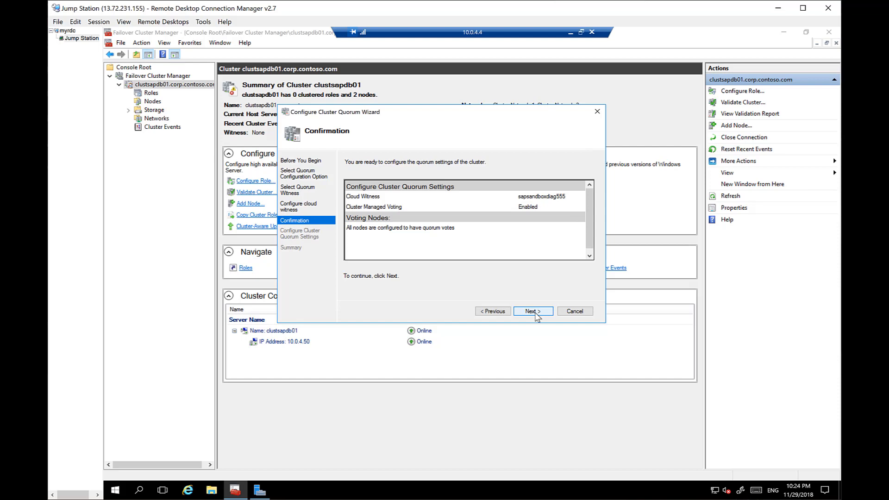
click(533, 311)
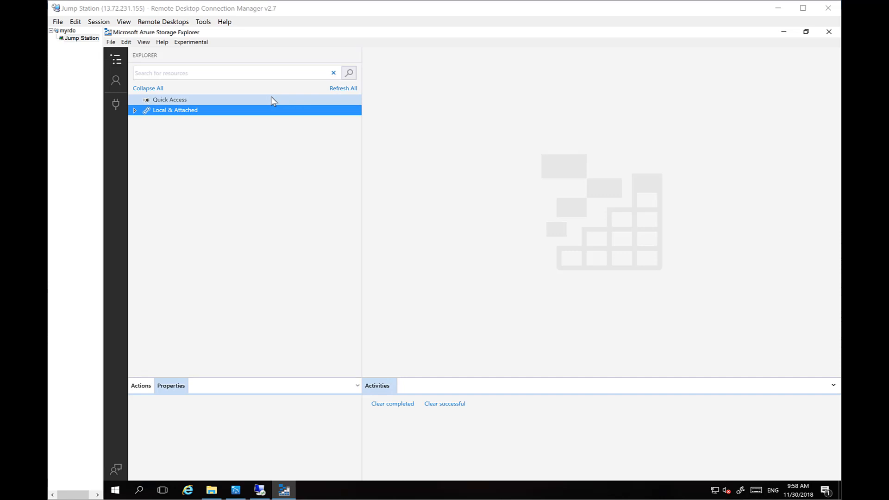
In Azure Storage Explorer, open the msft-cloud-witness blob container of the sapsandboxdiag555 storage account and examine its contents.
click(134, 110)
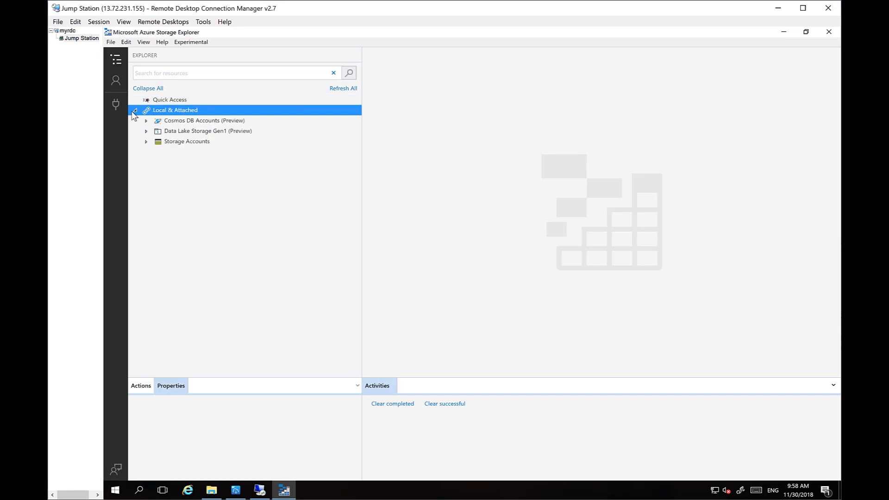
click(149, 143)
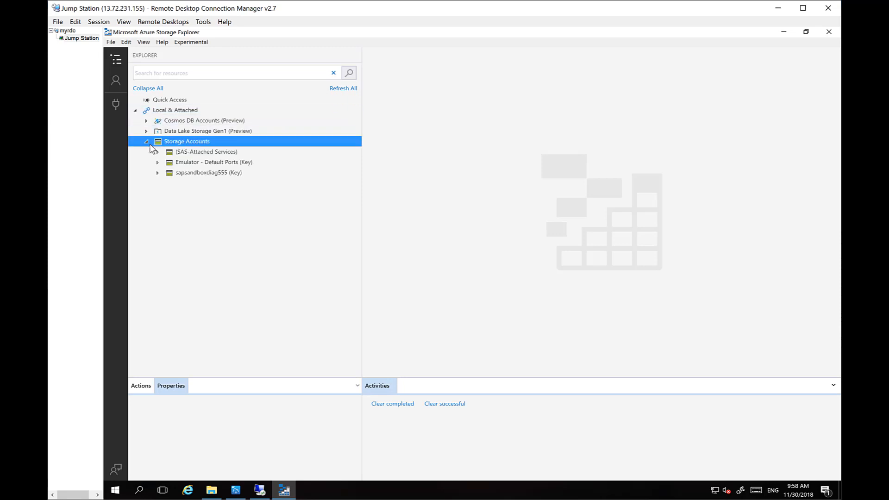
click(190, 176)
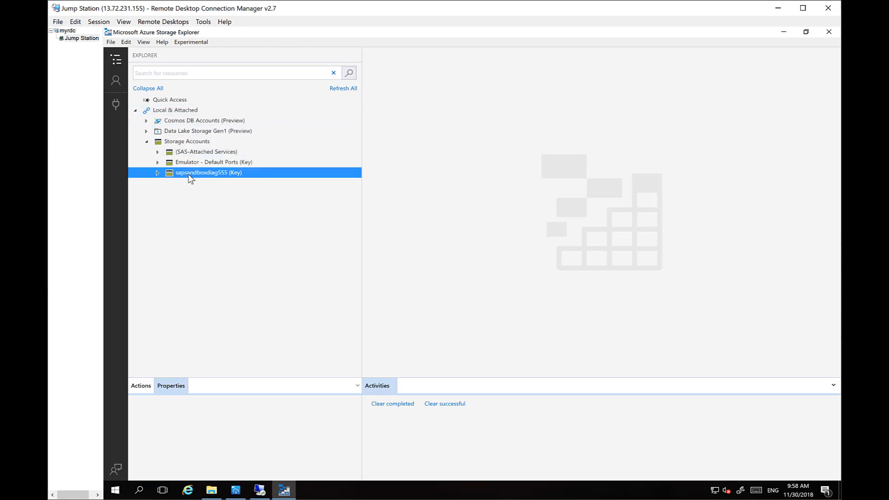
click(158, 173)
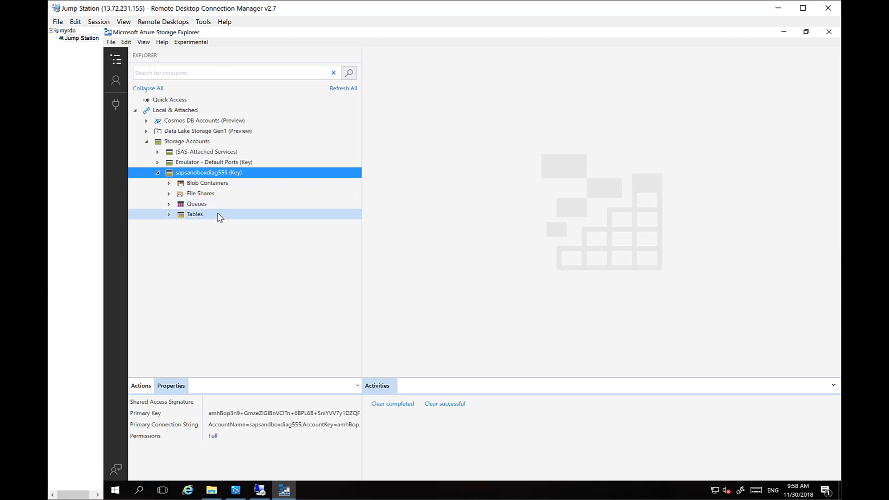
click(168, 184)
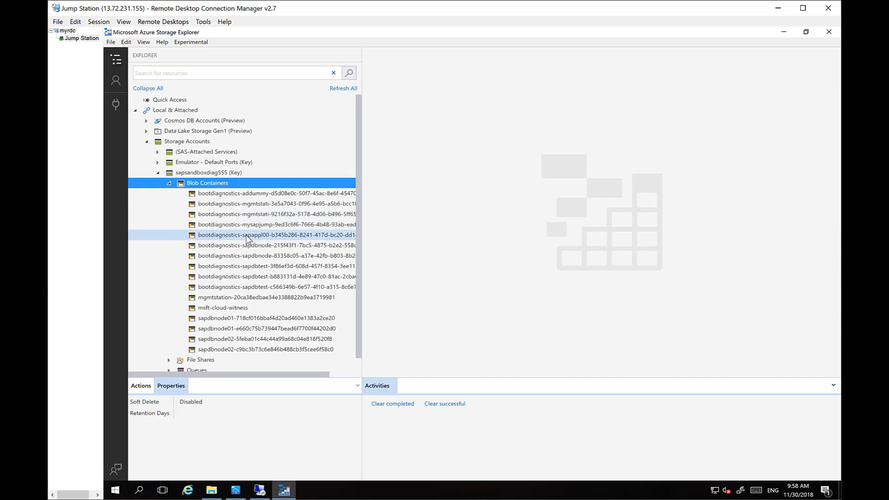
click(231, 308)
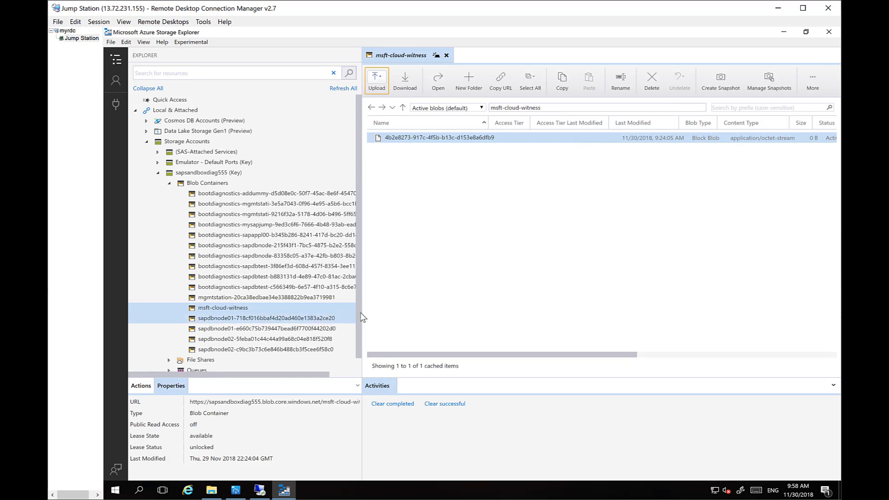
drag(543, 355, 500, 359)
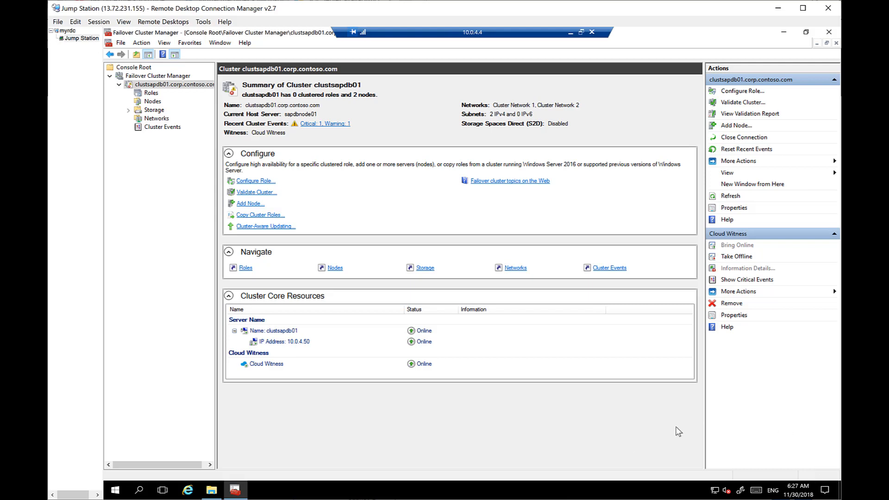
In Failover Cluster Manager, review the roles, the nodes' votes and the summary of cluster clustsapdb01.
click(154, 93)
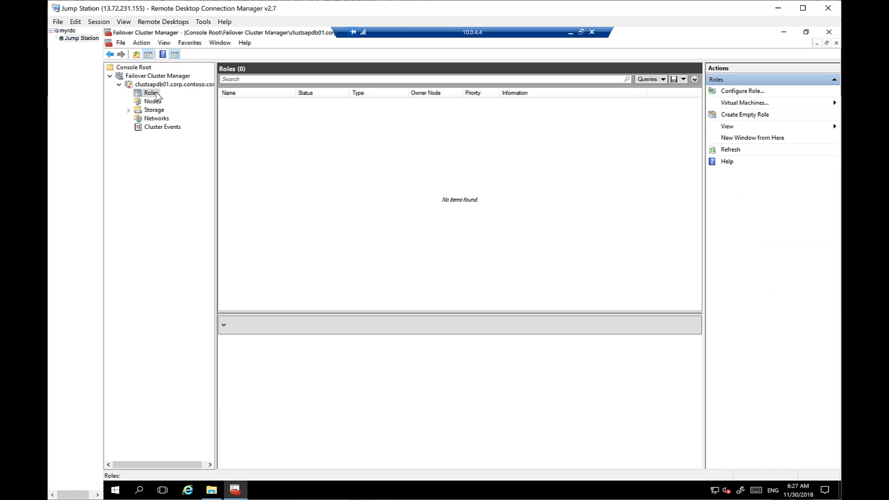
click(139, 104)
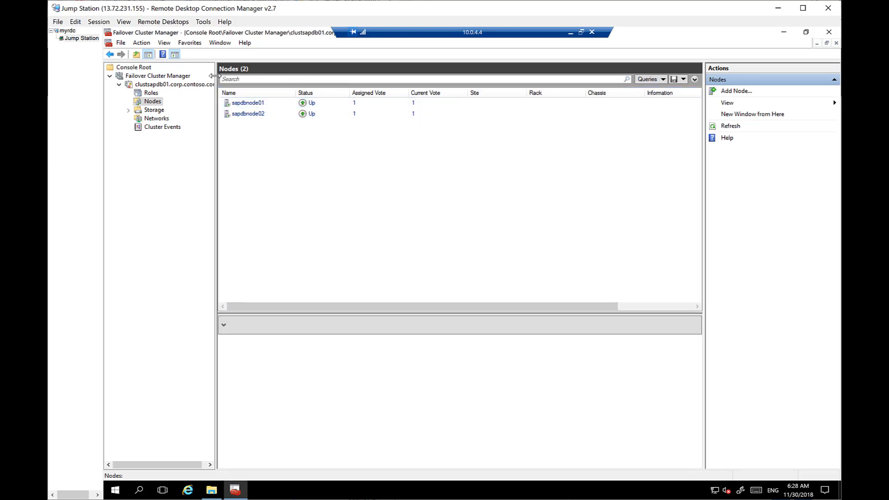
click(196, 87)
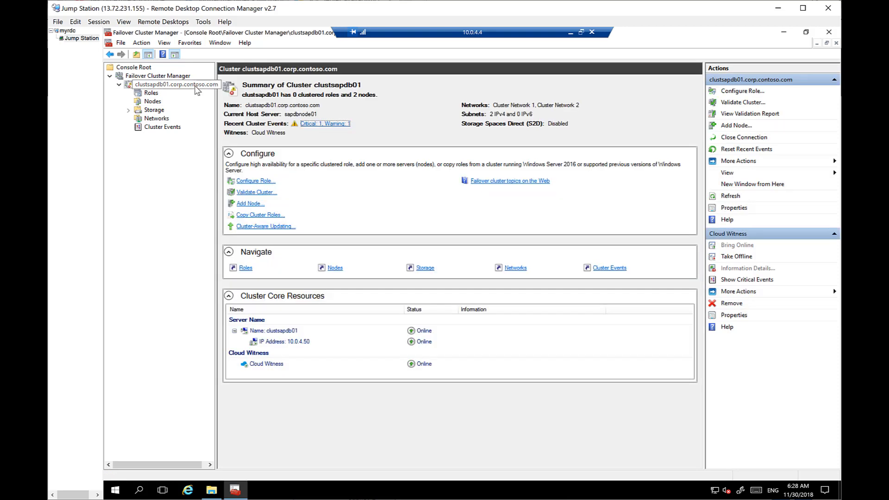
Run the cluster validation on clustsapdb01 with all recommended tests for both nodes.
click(743, 102)
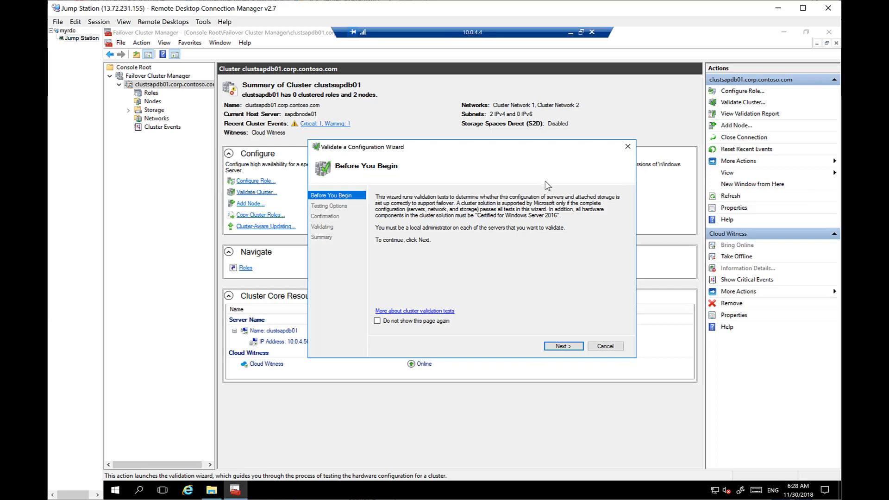
click(562, 347)
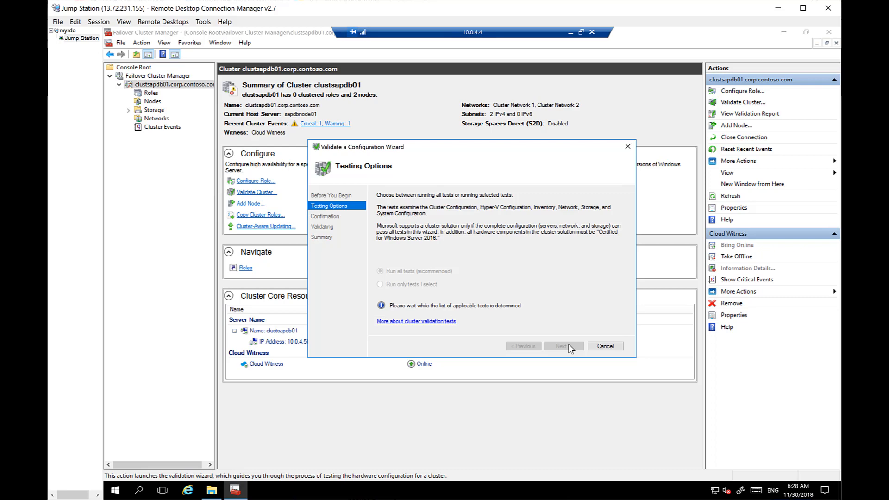
click(570, 349)
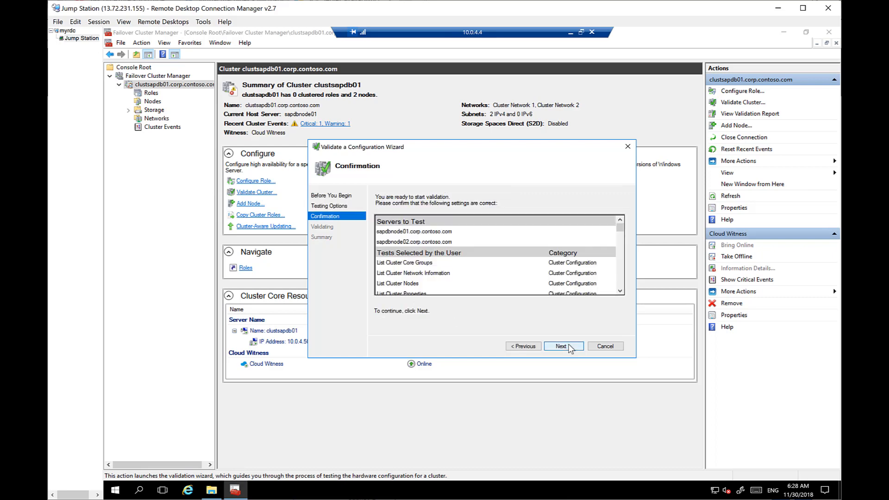
click(569, 348)
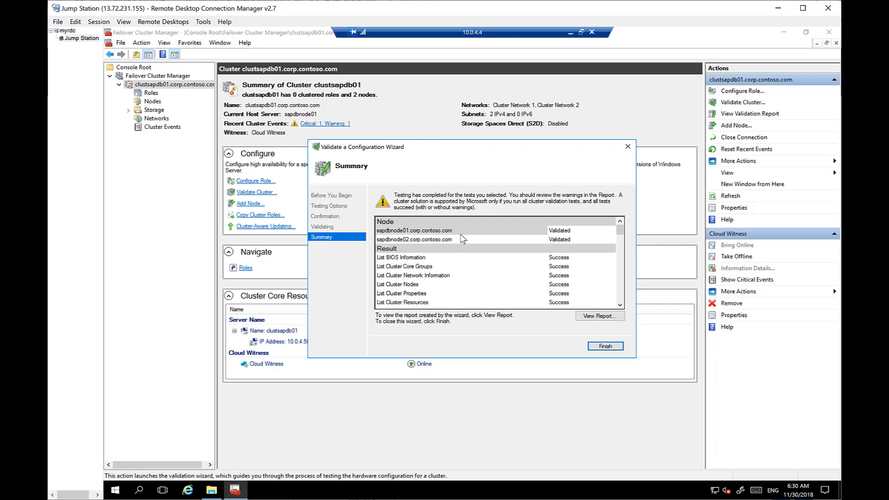
Examine the validation results down to the warnings in the summary, and finish the wizard.
click(619, 300)
click(619, 301)
click(620, 301)
click(619, 301)
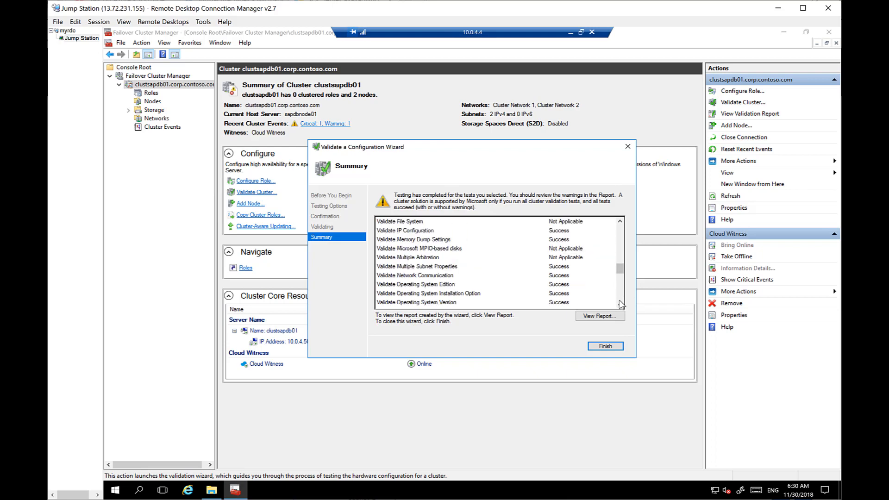
click(620, 301)
click(619, 302)
click(620, 302)
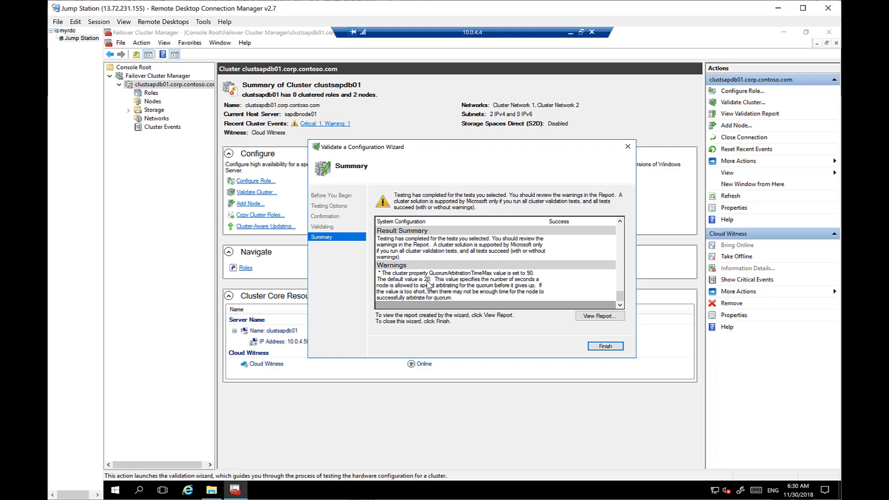
click(604, 346)
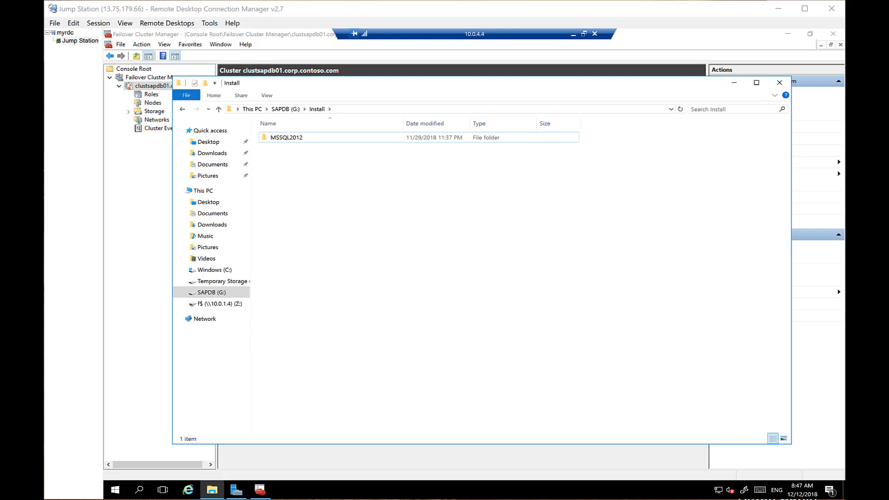
Launch the SQL Server setup application from the MSSQL2012\51047515\x86-x64\EnterpriseEdition folder.
click(286, 138)
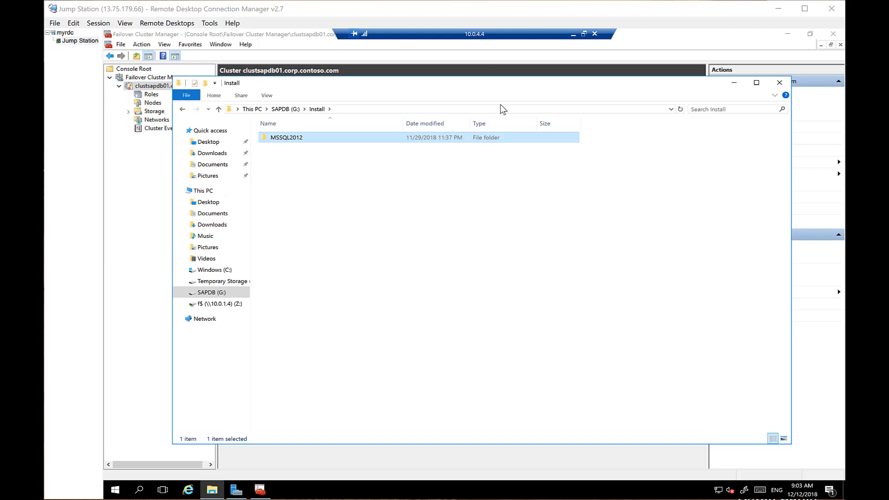
double_click(318, 135)
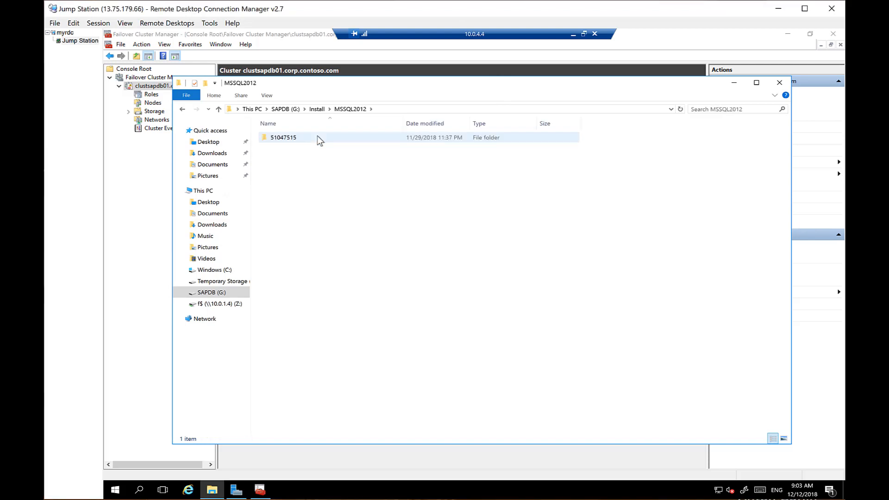
double_click(318, 135)
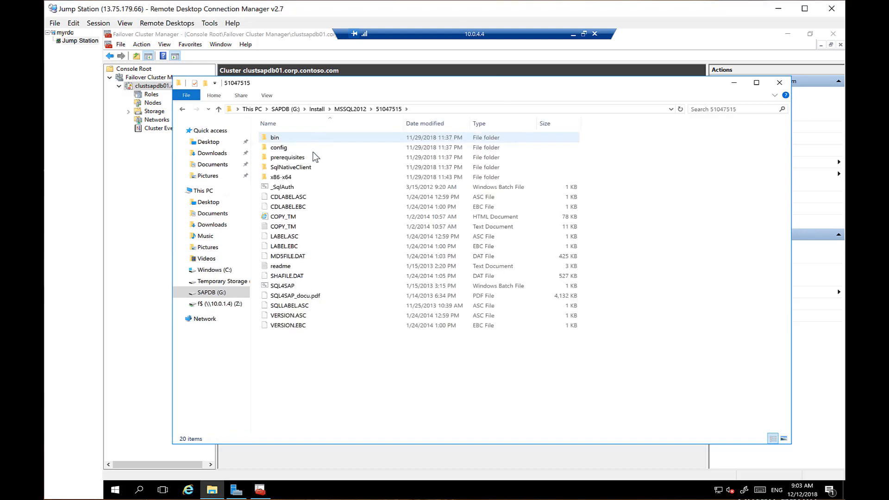
double_click(303, 176)
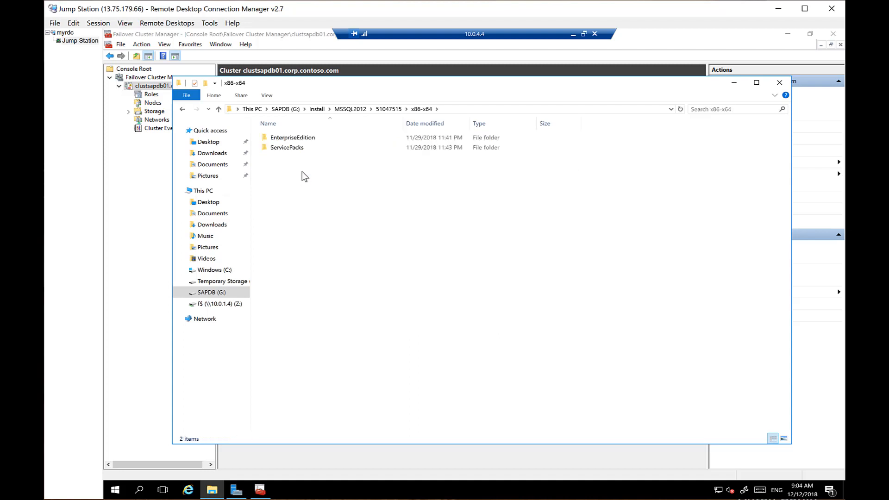
double_click(306, 138)
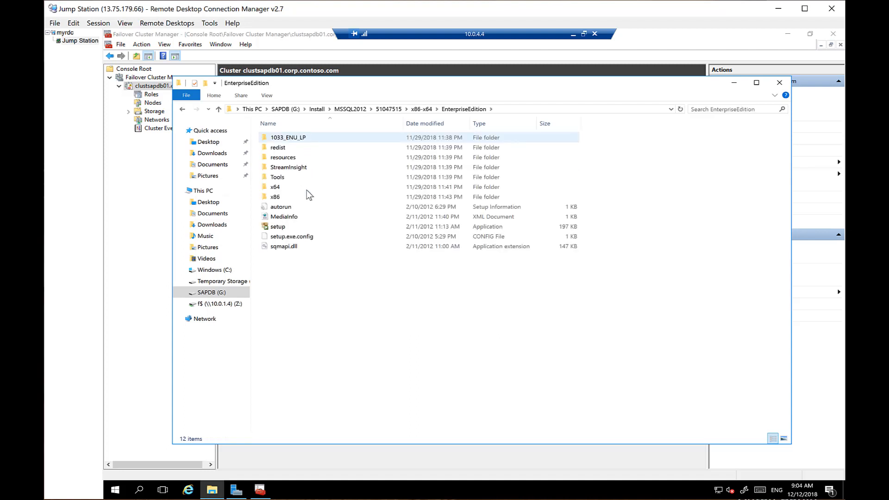
double_click(278, 226)
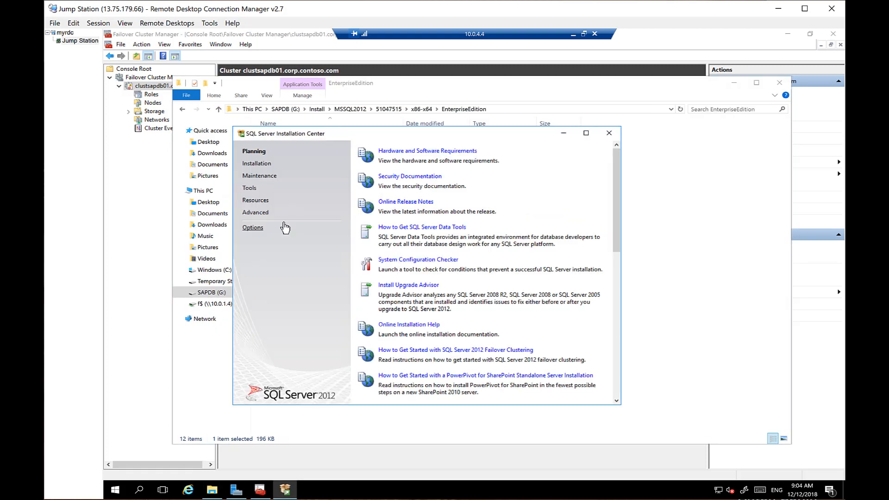
Start a new SQL Server stand-alone installation and proceed through the initial support rules check and product updates.
drag(409, 134, 408, 109)
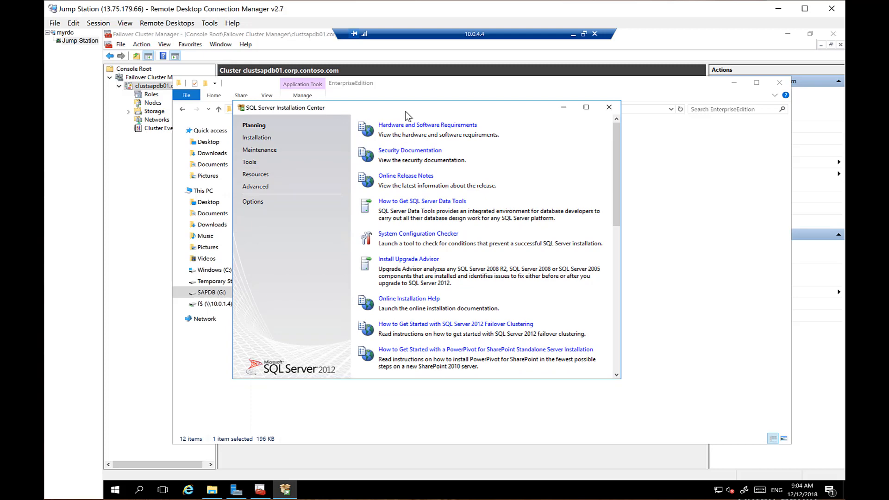
click(257, 138)
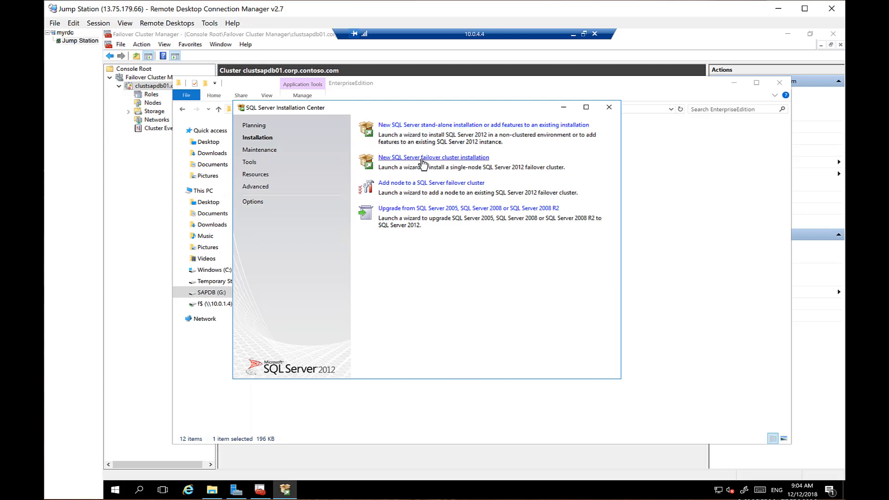
click(416, 126)
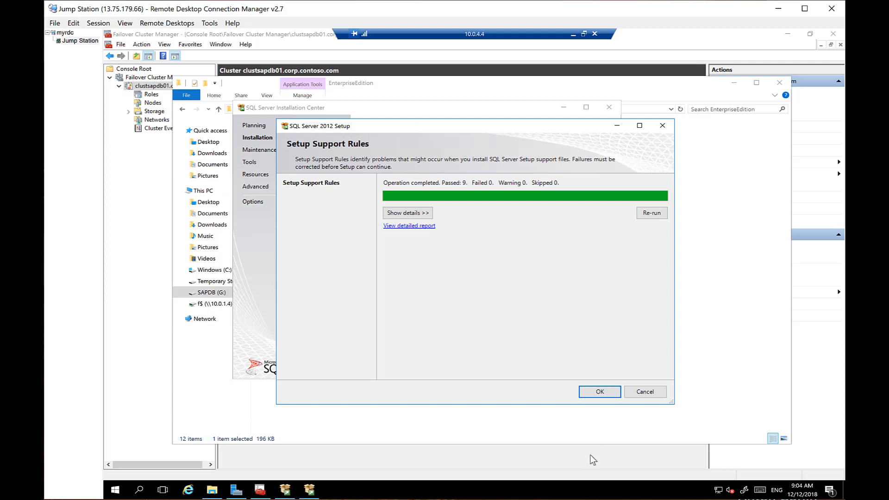
click(601, 392)
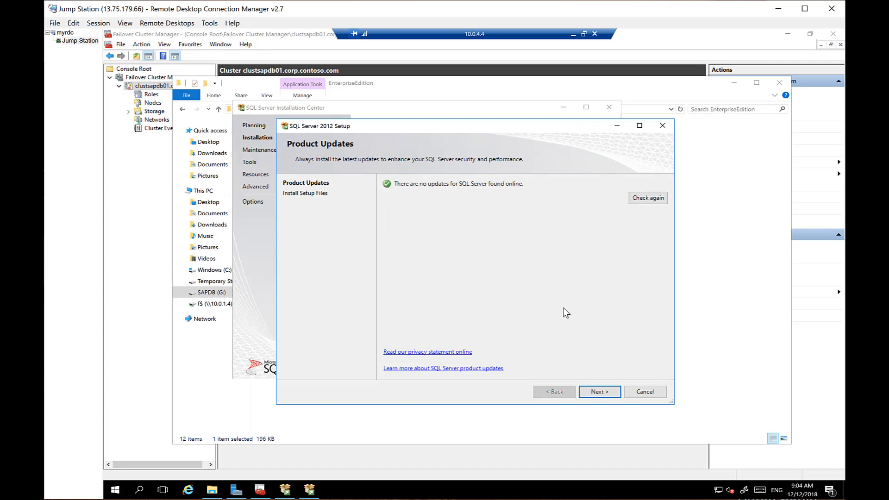
click(591, 394)
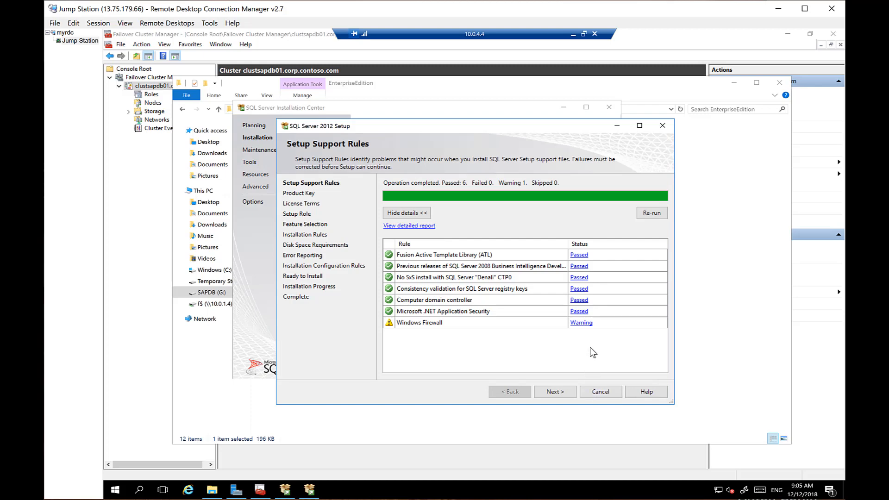
Review the details of the Windows Firewall rule warning, and continue past the setup support rules.
click(581, 323)
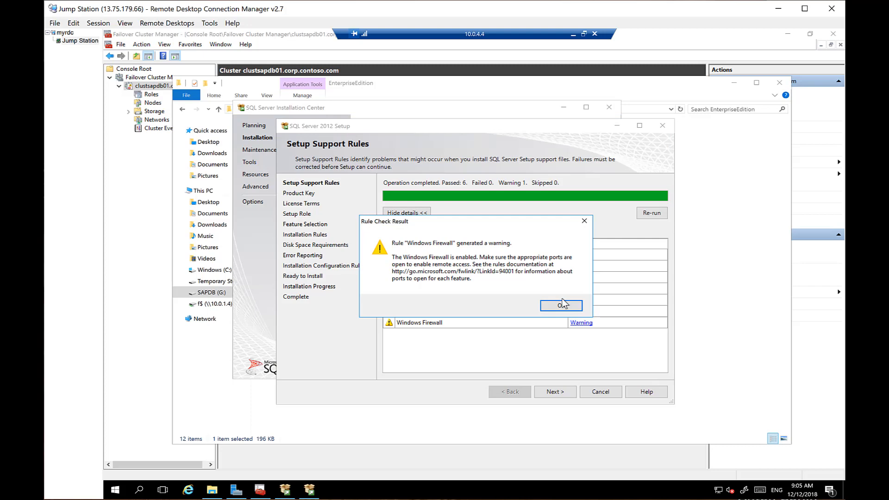
click(562, 305)
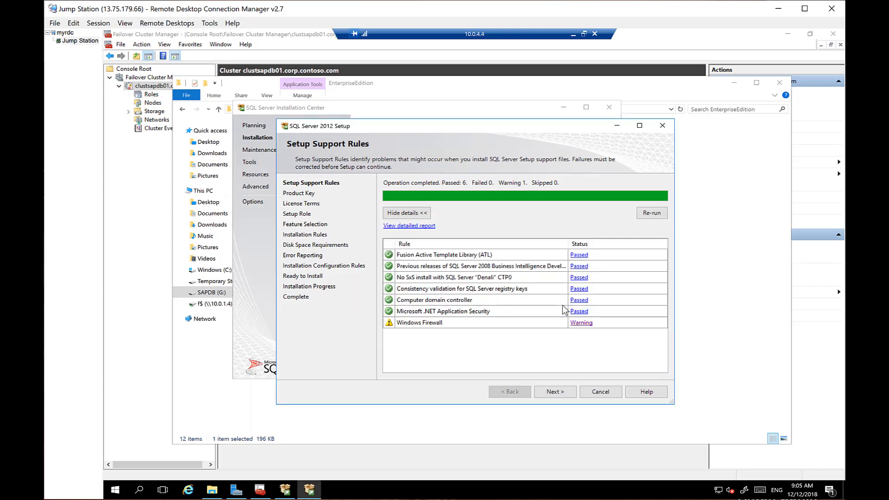
click(558, 396)
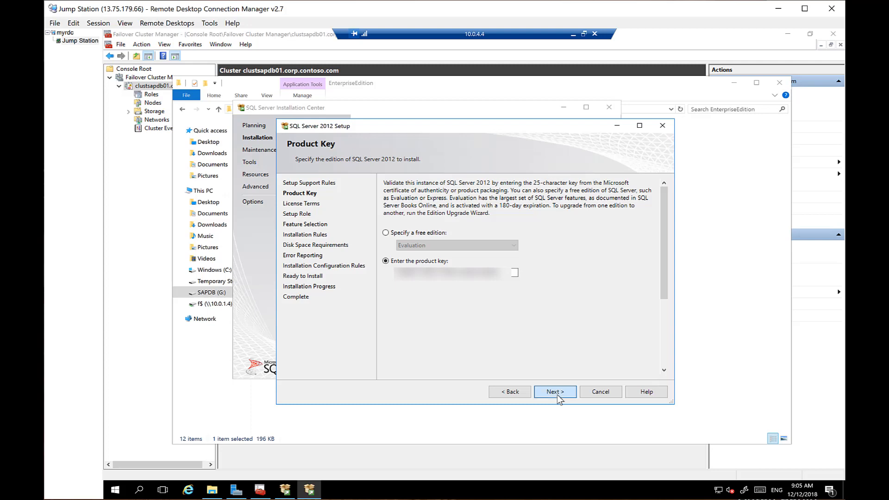
Keep the prefilled product key, accept the license terms, and proceed with SQL Server Feature Installation as the setup role.
click(557, 392)
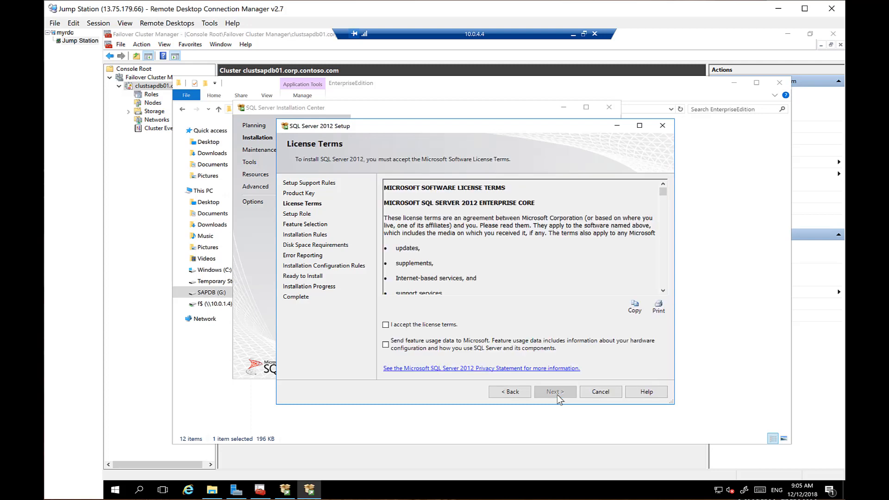
click(447, 324)
click(557, 390)
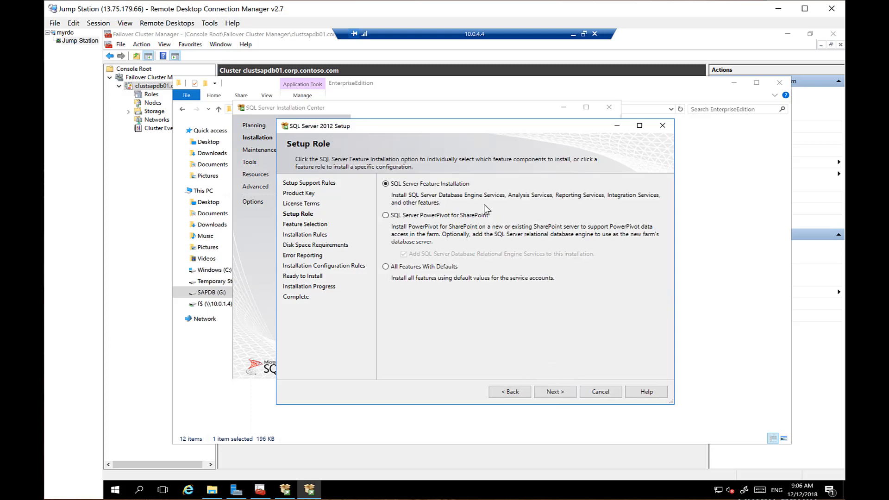
click(548, 390)
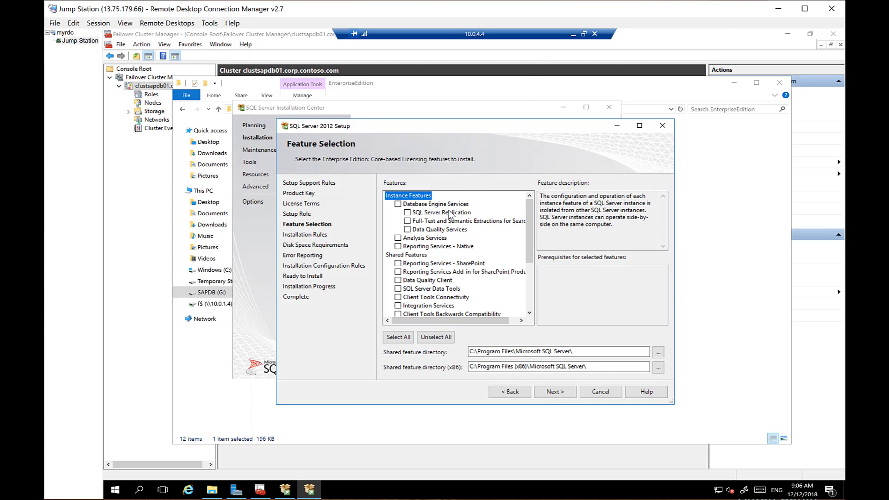
Select Database Engine Services with Full-Text, Client Tools Connectivity, Backwards Compatibility and SDK, Documentation Components, Management Tools - Complete and SQL Client Connectivity SDK.
click(425, 206)
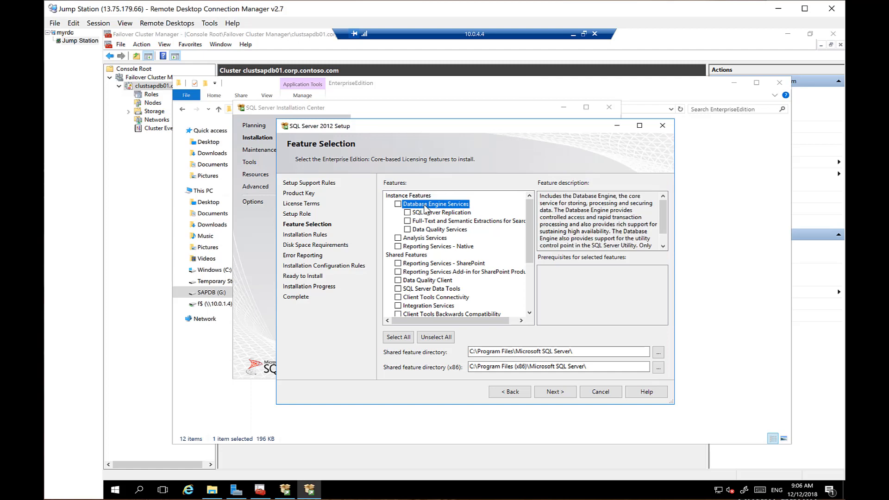
click(398, 204)
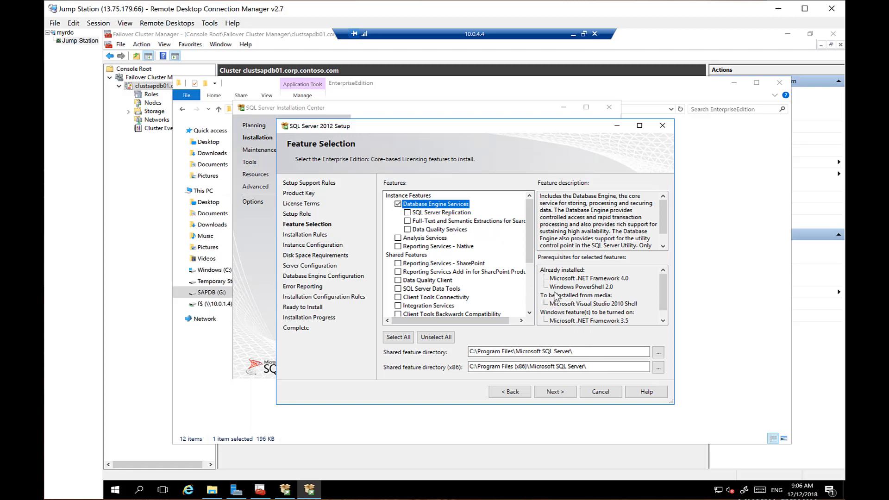
click(407, 221)
scroll(407, 287, down, 2)
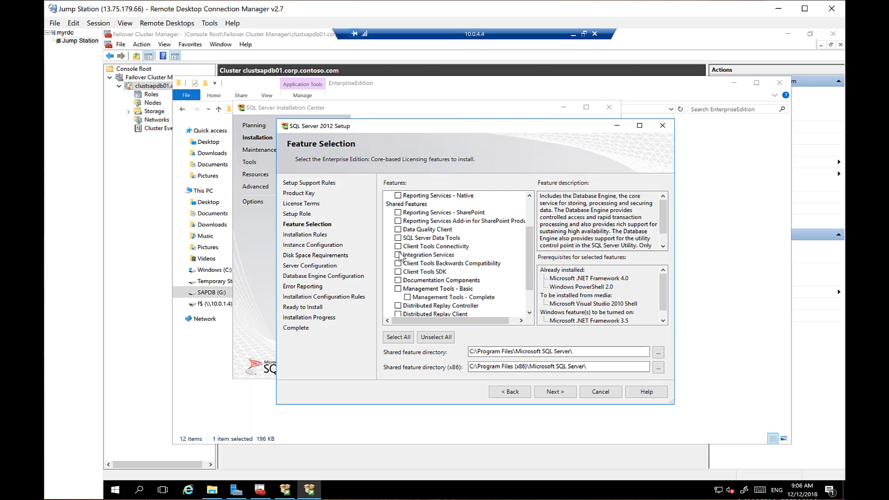
click(398, 247)
click(398, 263)
scroll(399, 273, down, 2)
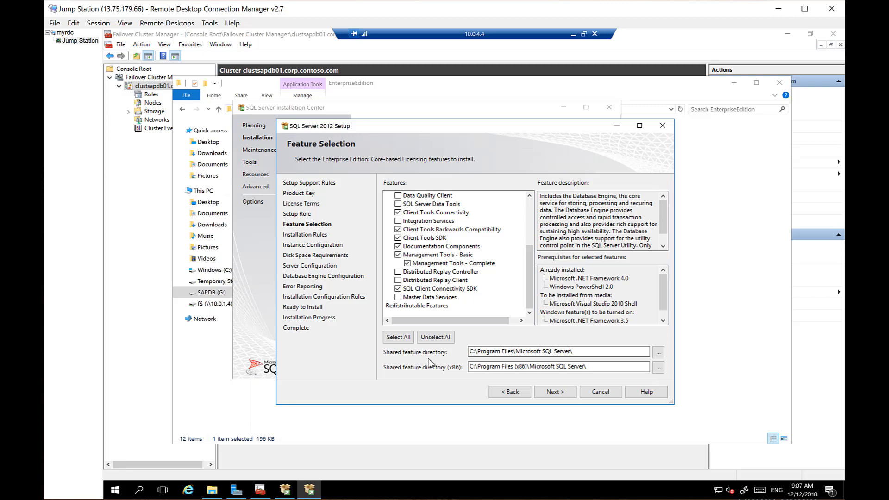
click(556, 391)
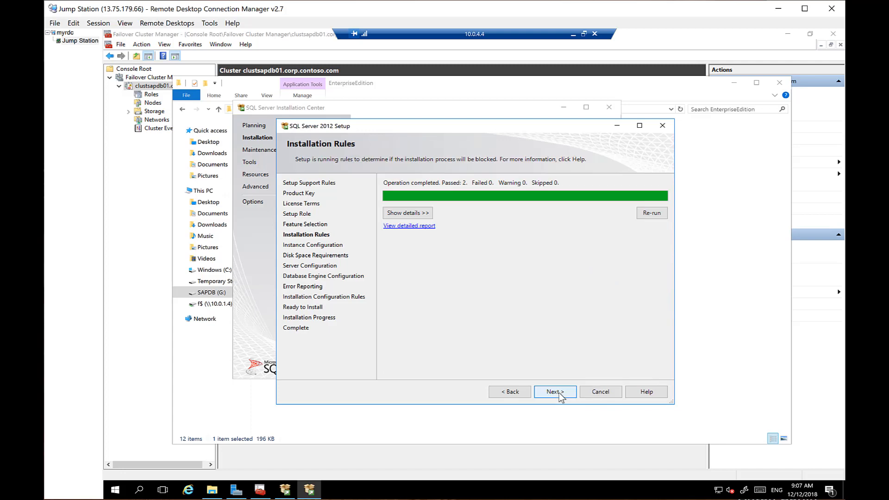
Continue past the installation rules and configure the installation as a named instance called C11.
click(555, 391)
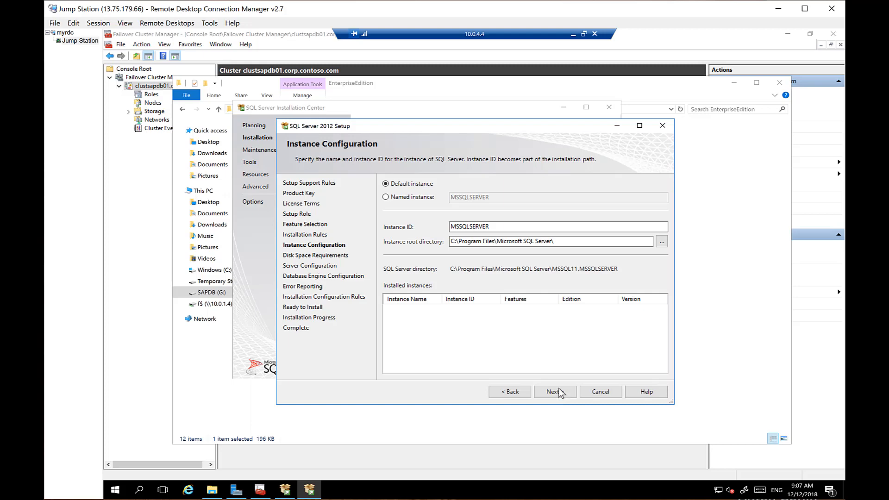
click(424, 200)
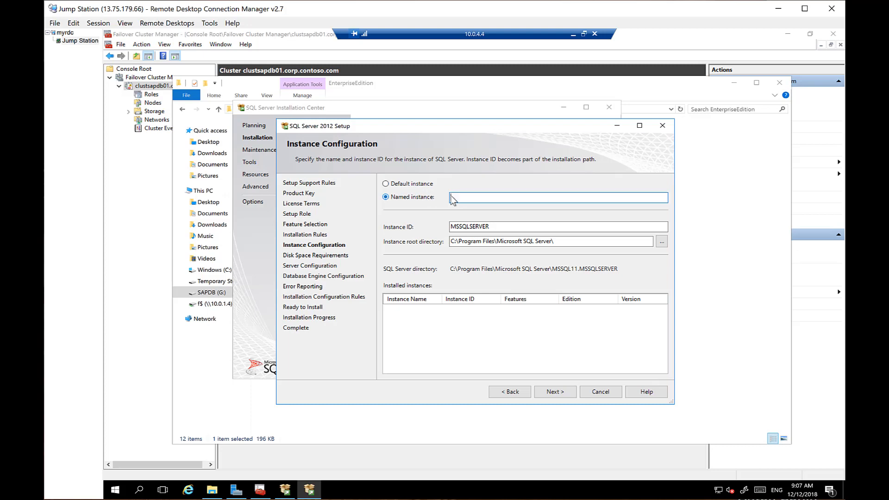
click(454, 198)
text(C11)
click(555, 392)
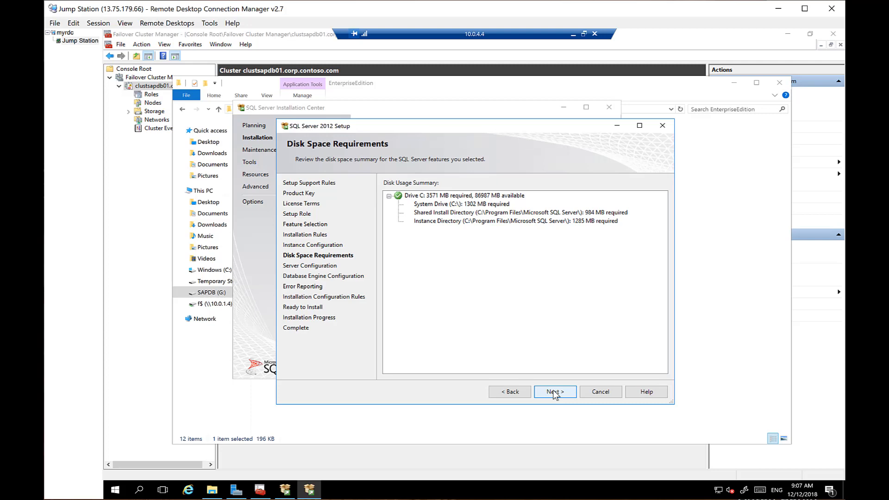
Keep the default service accounts and add the current user as a SQL Server administrator with Windows authentication mode.
click(553, 390)
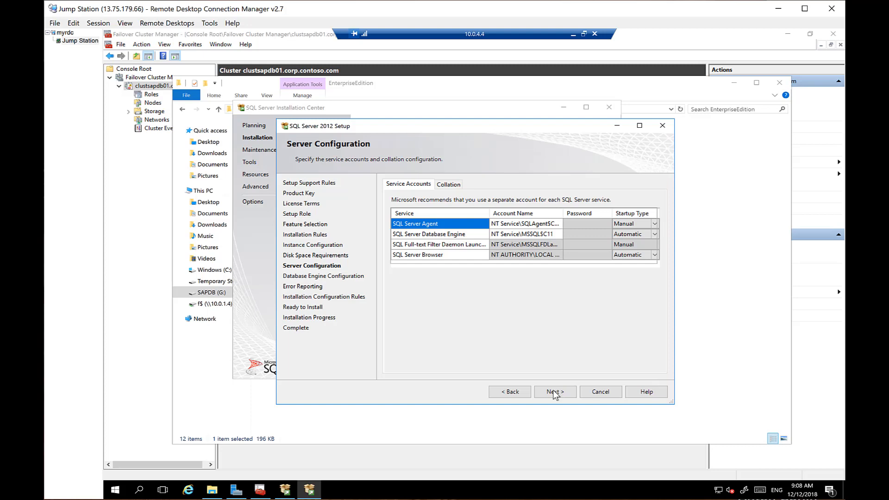
click(552, 391)
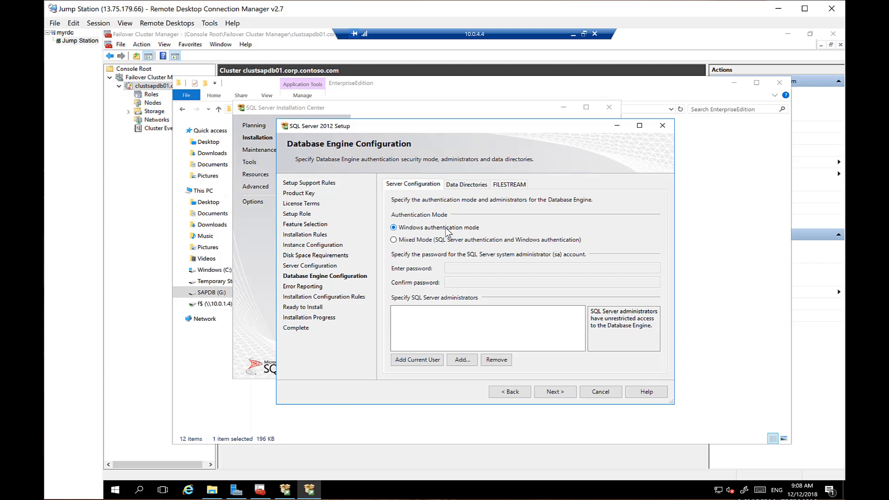
click(422, 359)
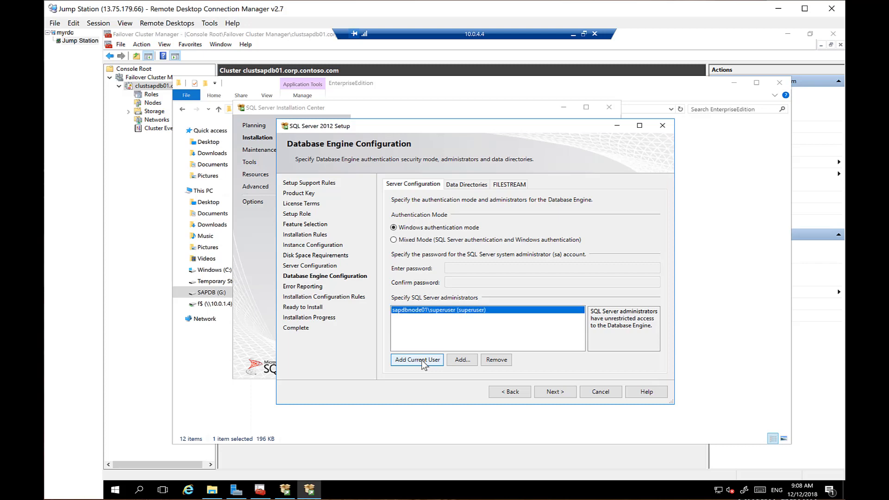
Return to the server configuration and set the Database Engine collation to SQL_Latin1_General_CP850_BIN2.
click(517, 396)
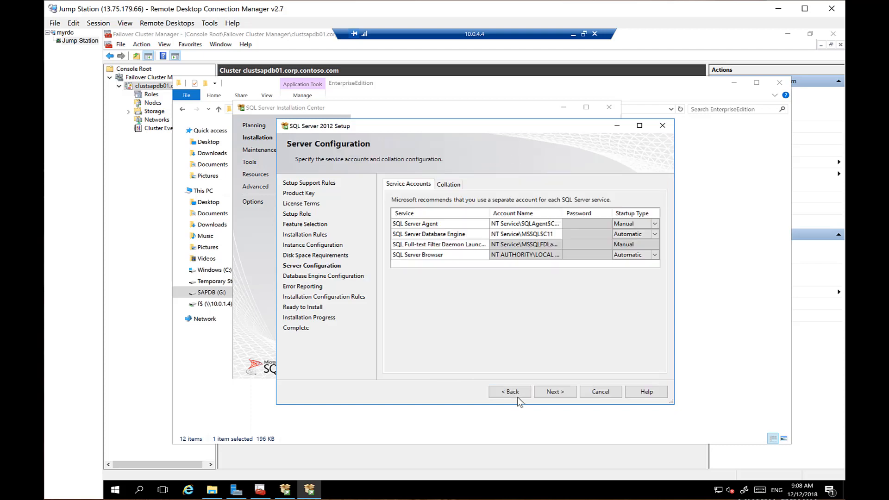
click(452, 185)
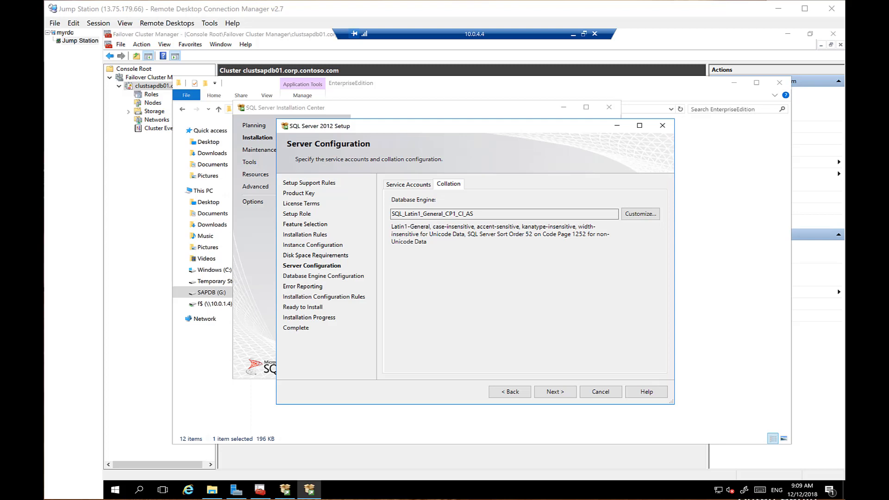
click(631, 216)
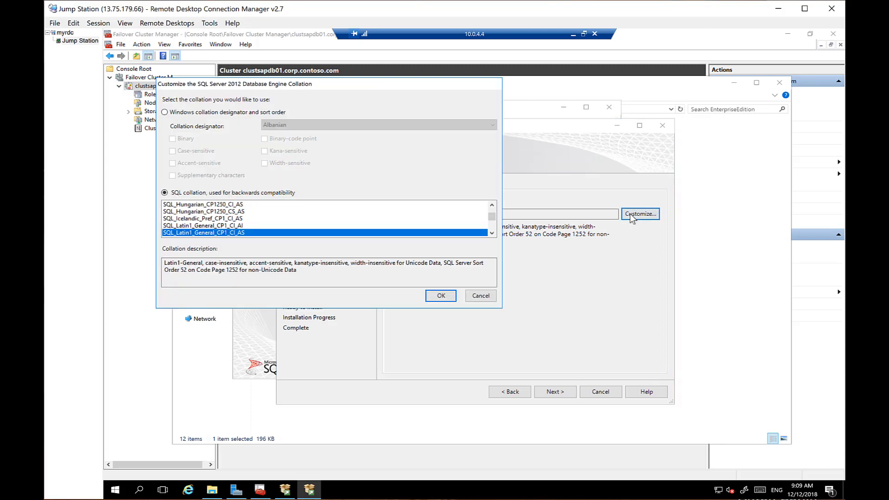
click(492, 227)
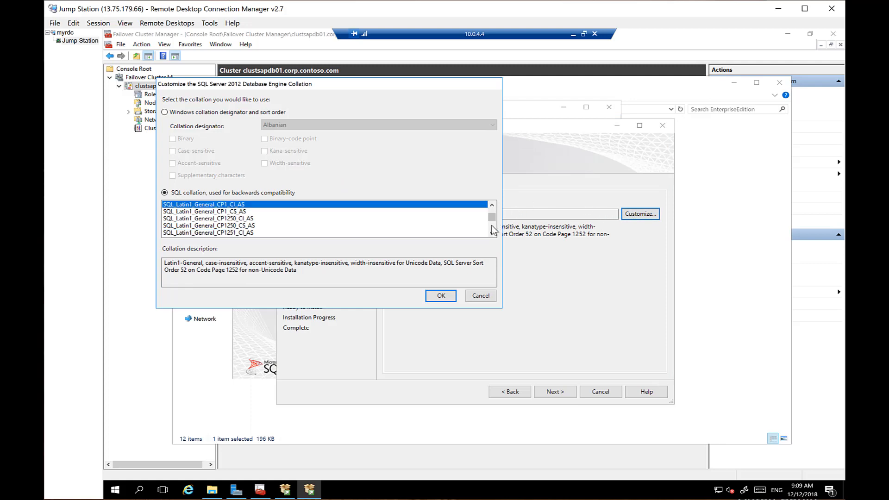
click(492, 226)
click(492, 232)
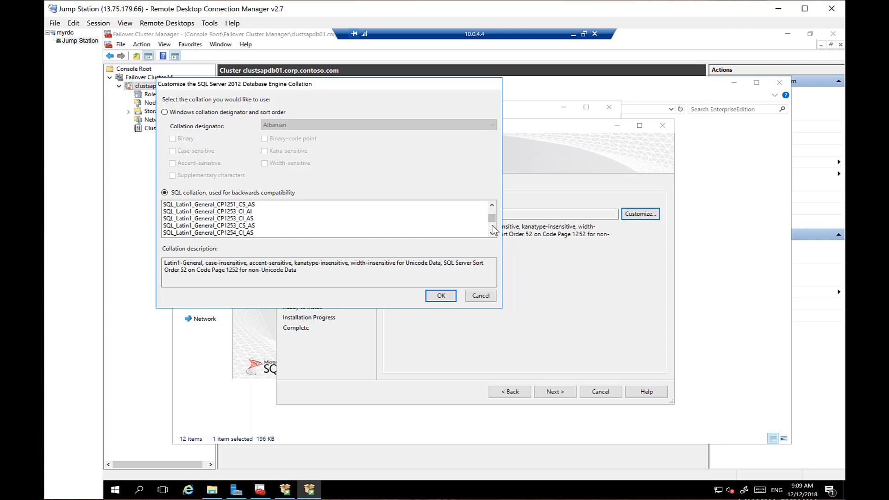
click(493, 229)
drag(492, 218, 492, 220)
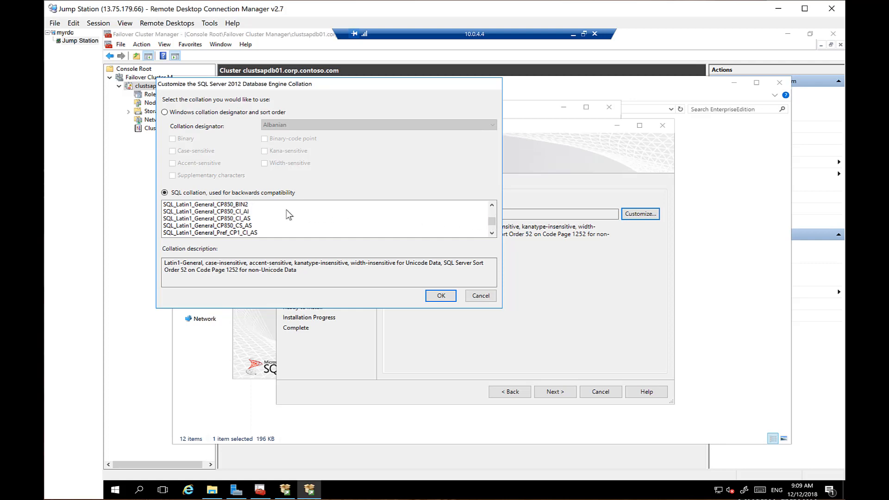
click(237, 205)
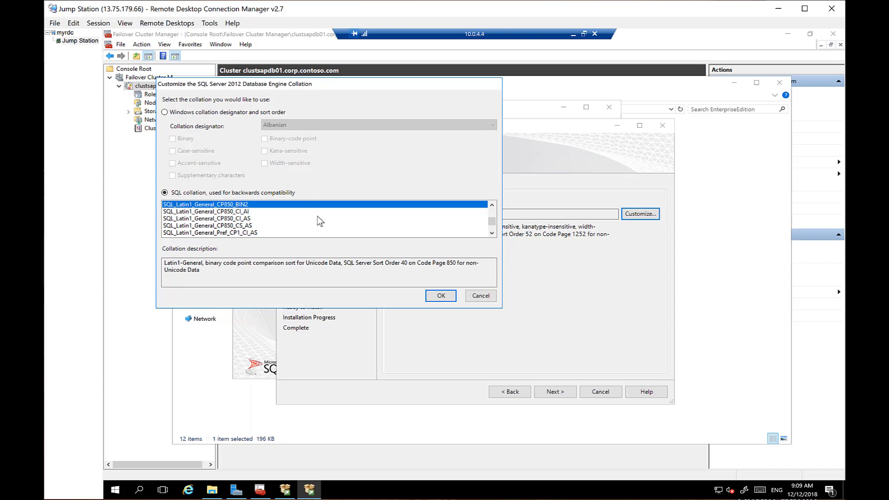
click(445, 296)
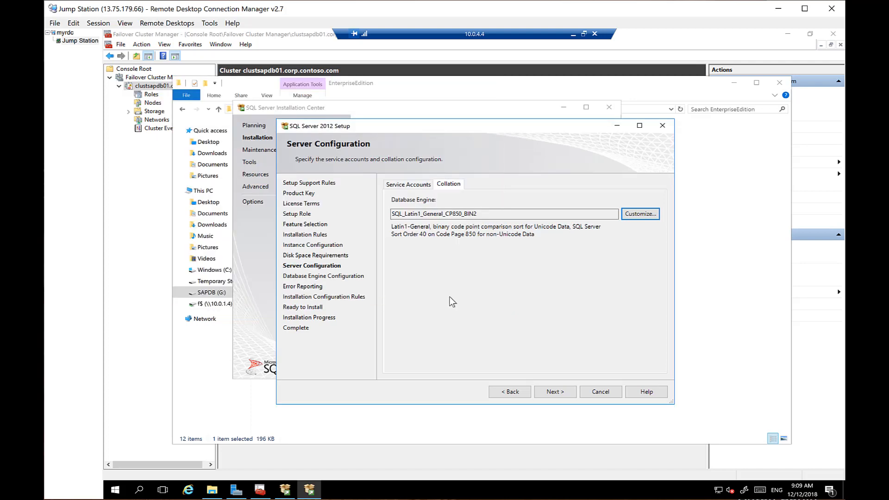
Continue through the remaining setup pages with error reporting left off, and start the SQL Server 2012 installation.
click(563, 390)
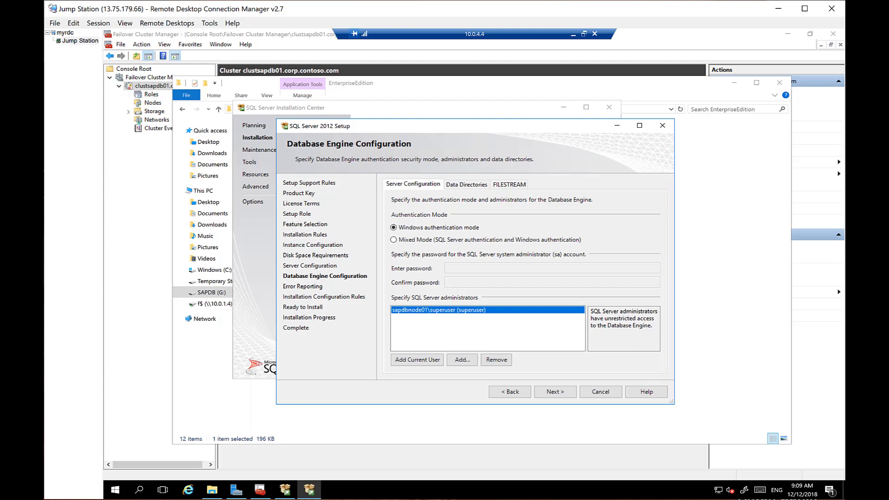
click(558, 392)
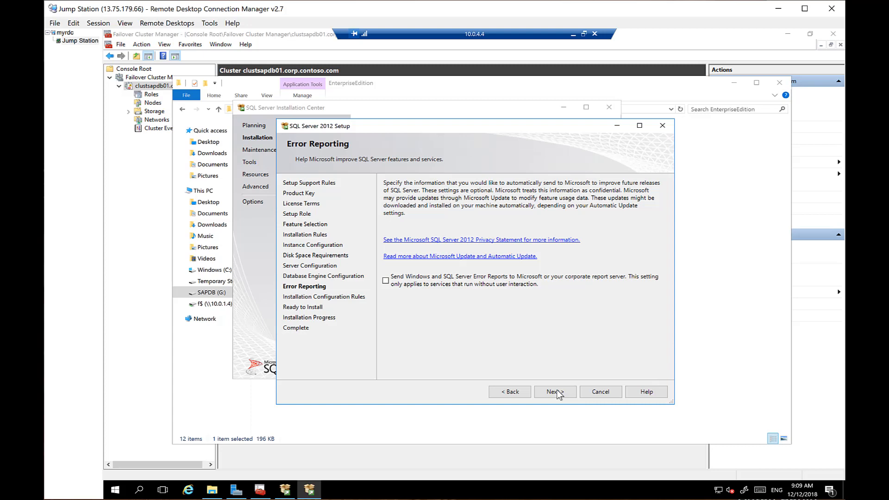
click(558, 392)
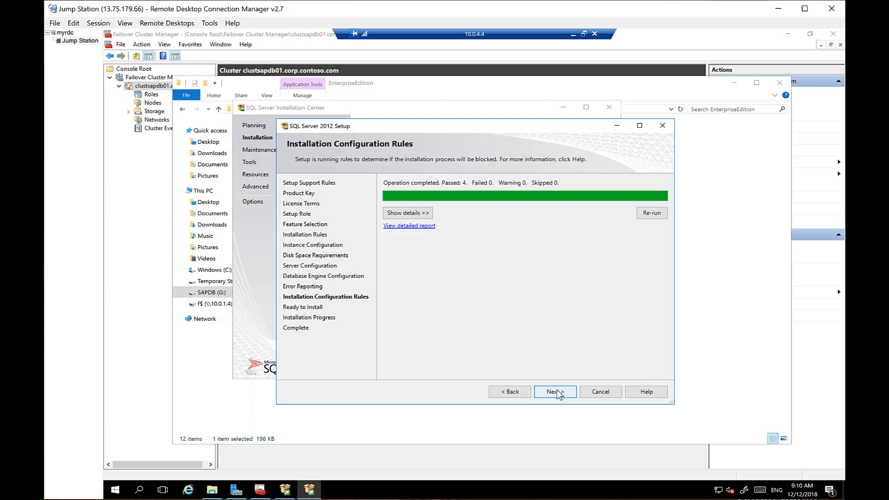
click(557, 391)
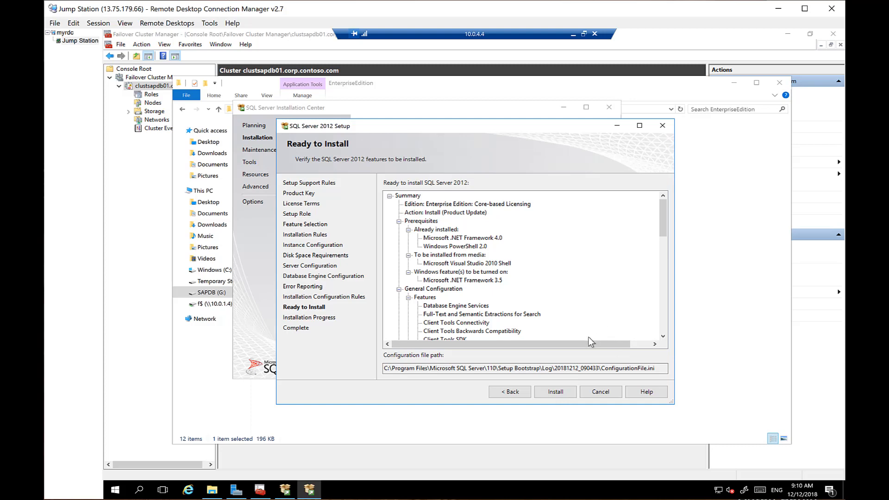
drag(663, 218, 629, 318)
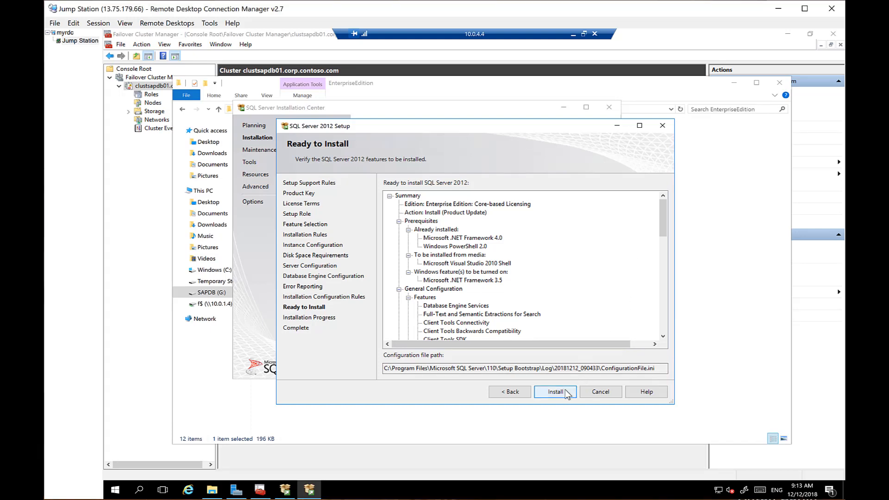
click(564, 391)
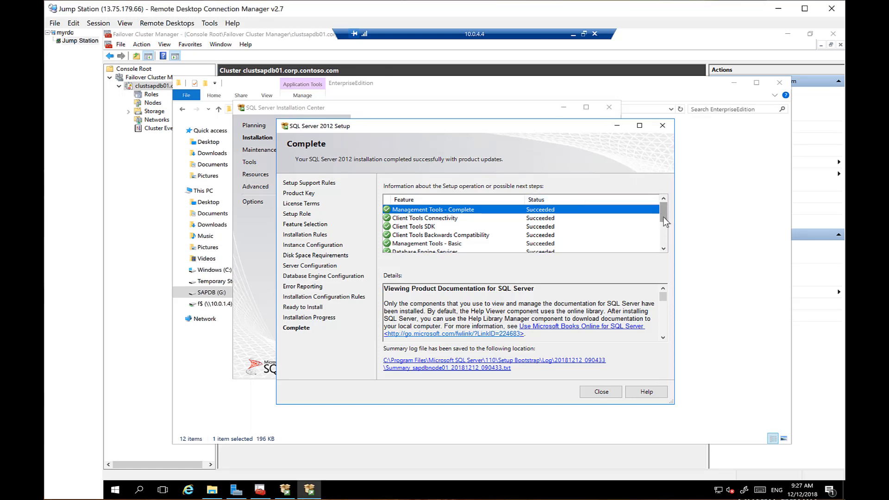
Review the status of the installed features, then close the setup wizard and the SQL Server Installation Center.
drag(662, 224, 666, 250)
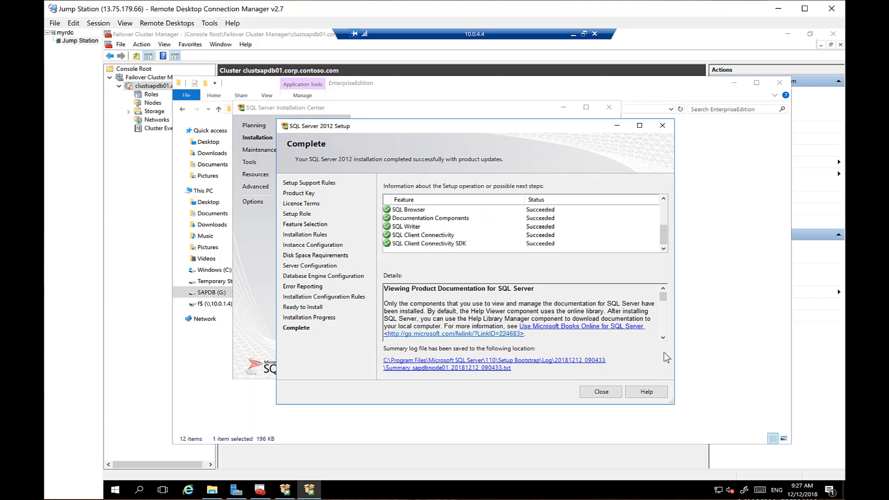
click(601, 391)
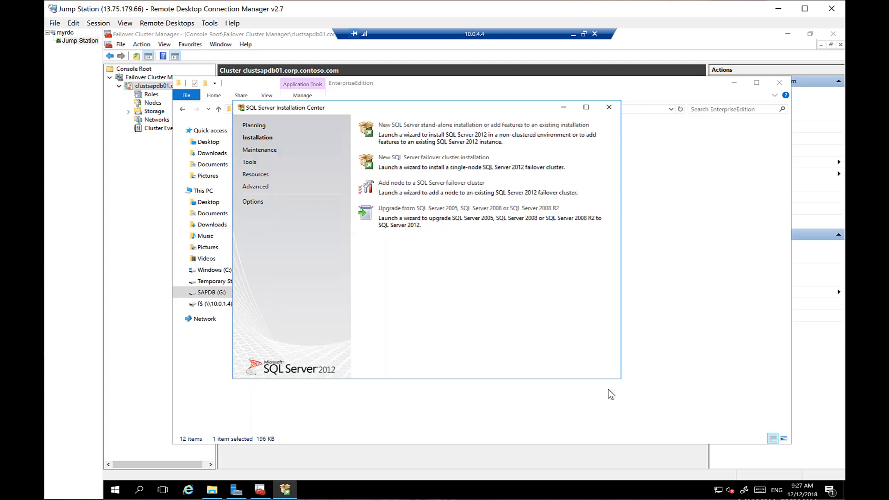
click(608, 106)
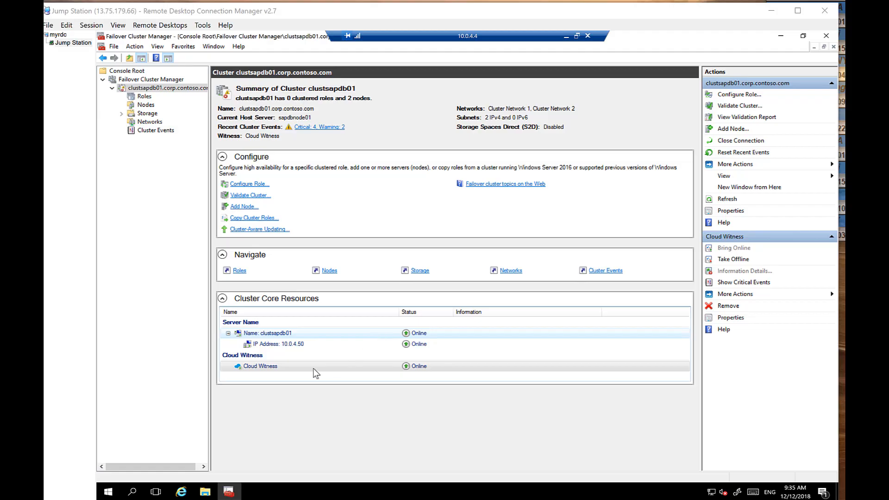
Launch SQL Server Management Studio from the SQL Server 2012 programs and connect to the SAPDBNODE01\C11 Database Engine with Windows Authentication.
click(109, 494)
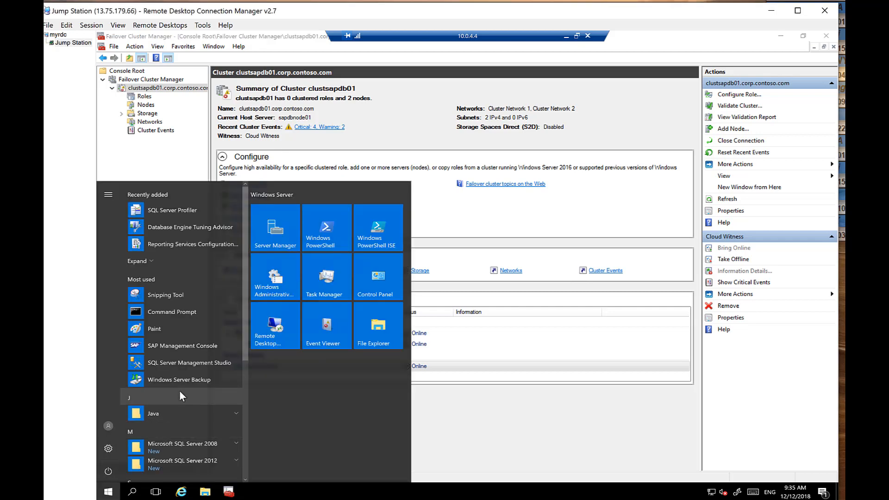
scroll(179, 390, down, 4)
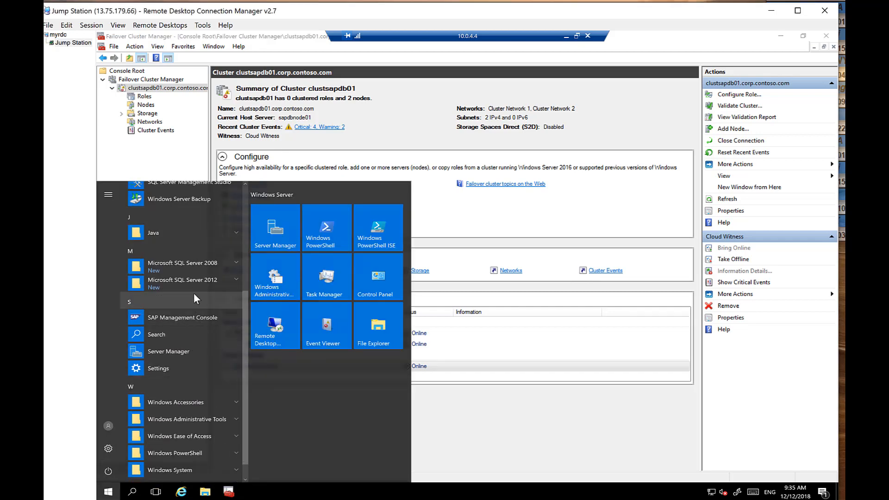
click(195, 281)
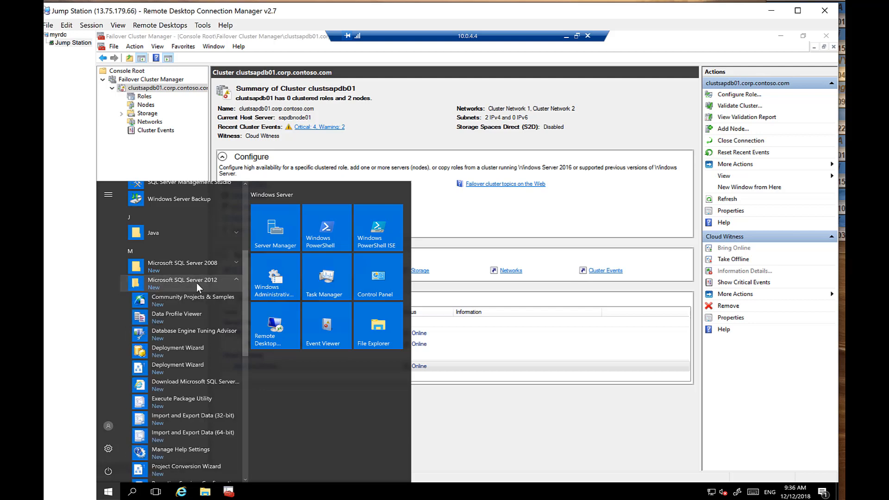
scroll(196, 310, down, 3)
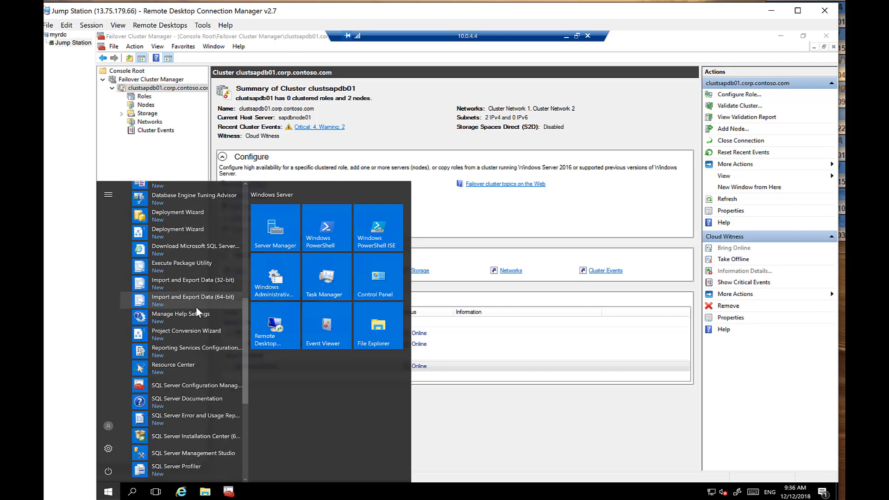
scroll(199, 307, down, 1)
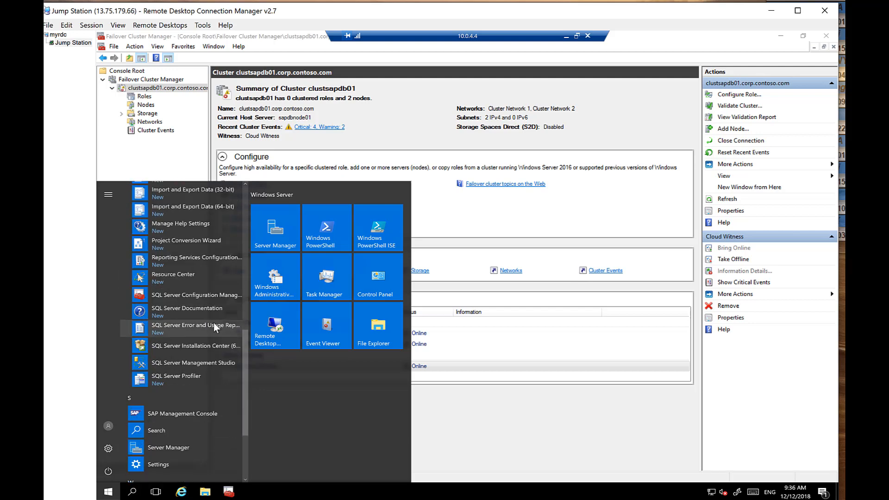
click(215, 363)
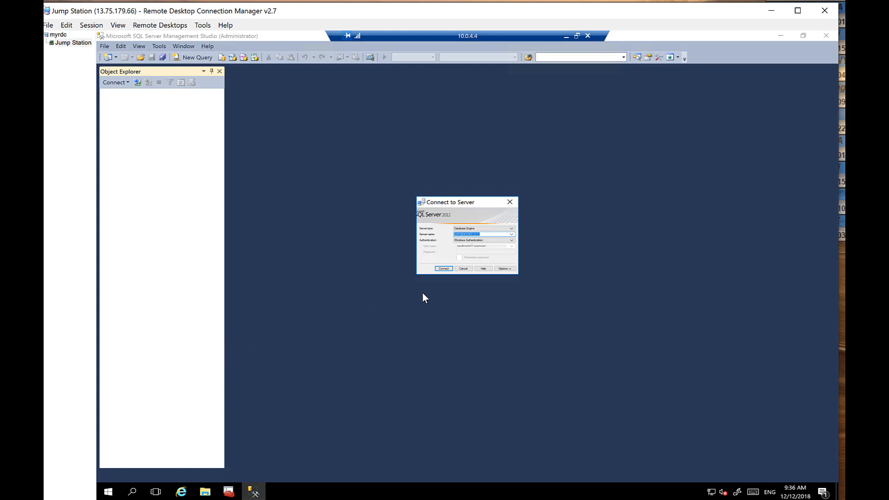
click(447, 269)
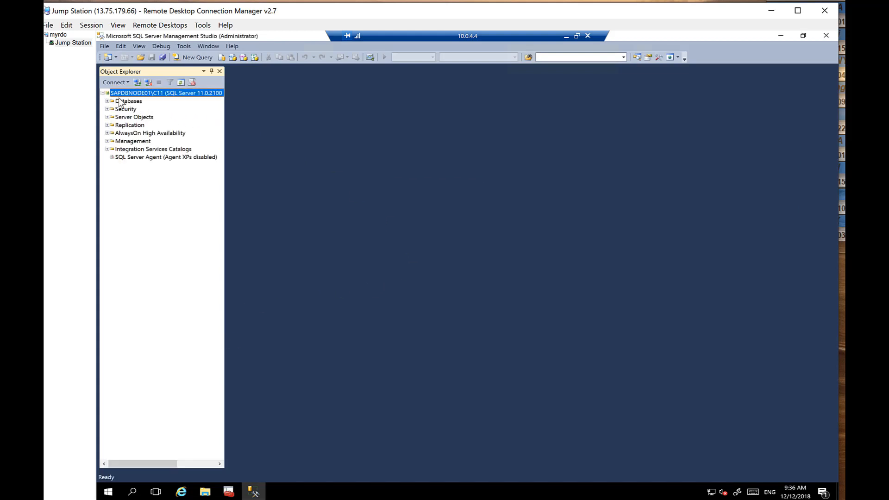
Examine the system databases of the C11 instance, including the master database.
click(107, 101)
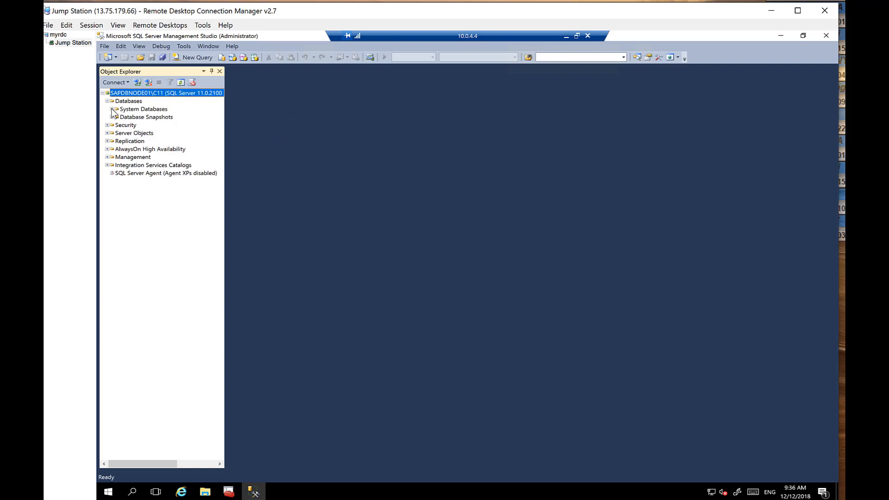
click(112, 109)
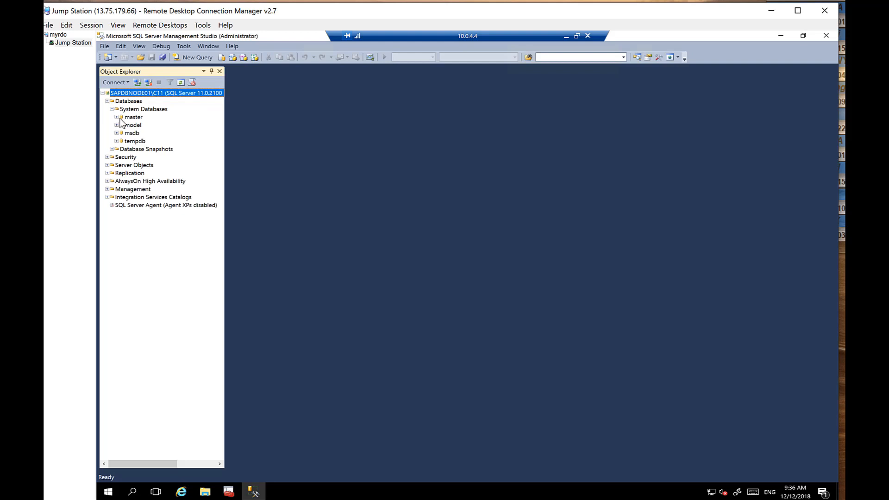
click(116, 117)
click(117, 117)
Switch to SQL Server Configuration Manager from the Microsoft SQL Server 2012 programs.
click(111, 494)
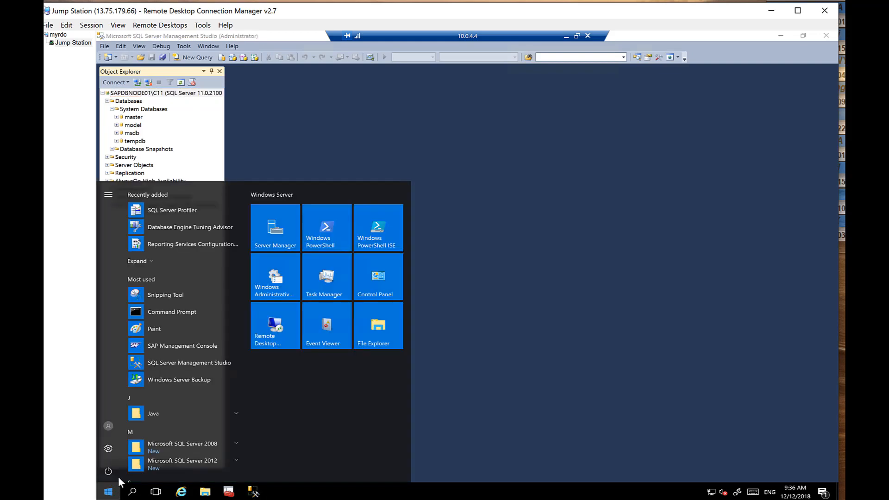
scroll(163, 406, down, 5)
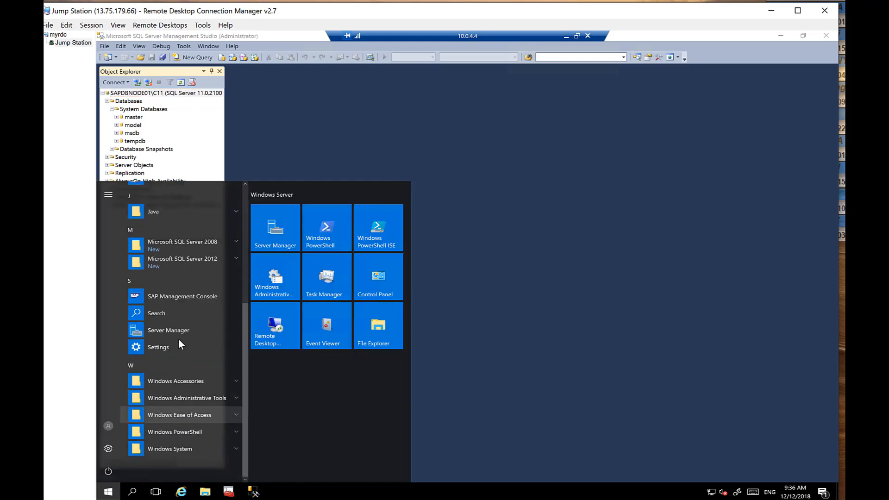
click(179, 260)
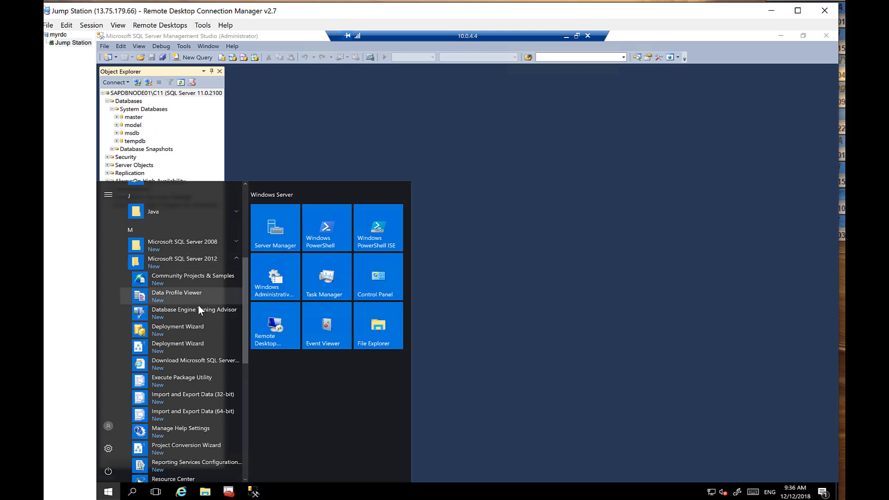
scroll(198, 304, down, 3)
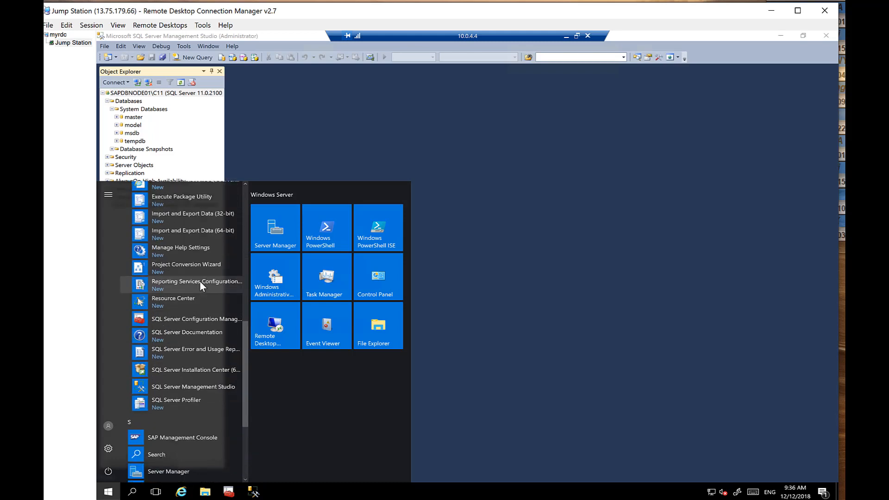
click(207, 318)
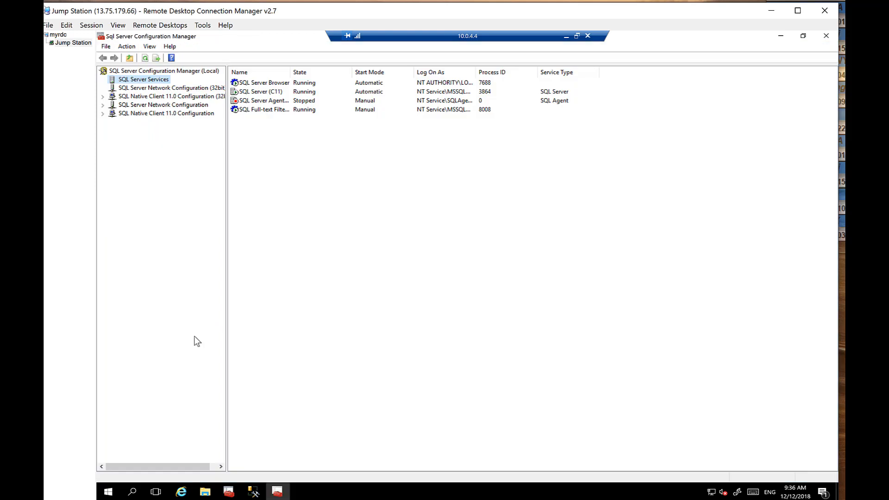
Enable AlwaysOn Availability Groups in the properties of the SQL Server (C11) service and apply the change.
click(174, 72)
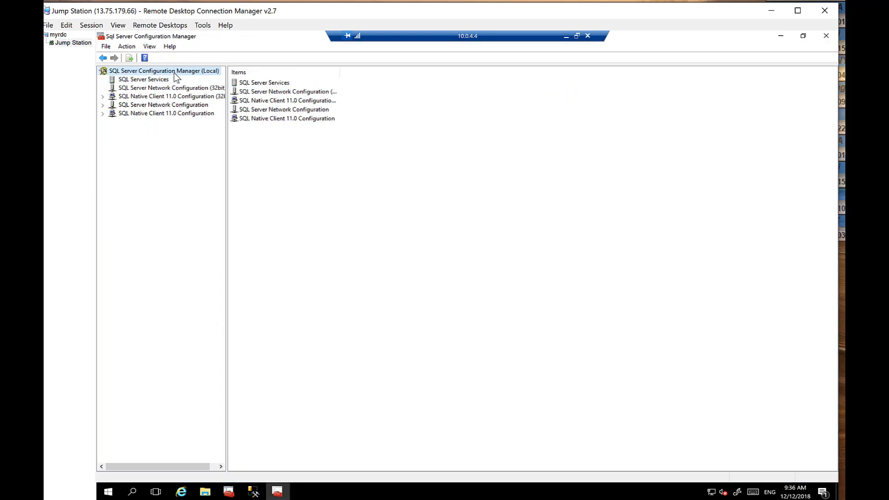
click(155, 83)
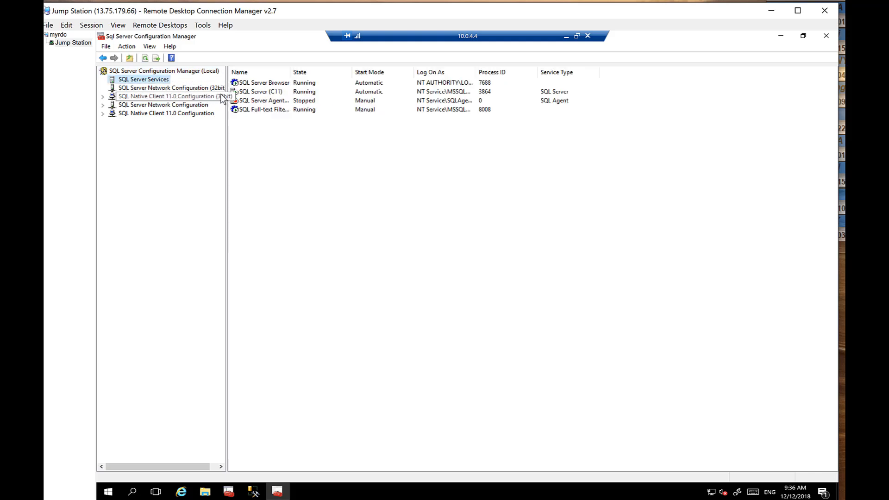
click(259, 92)
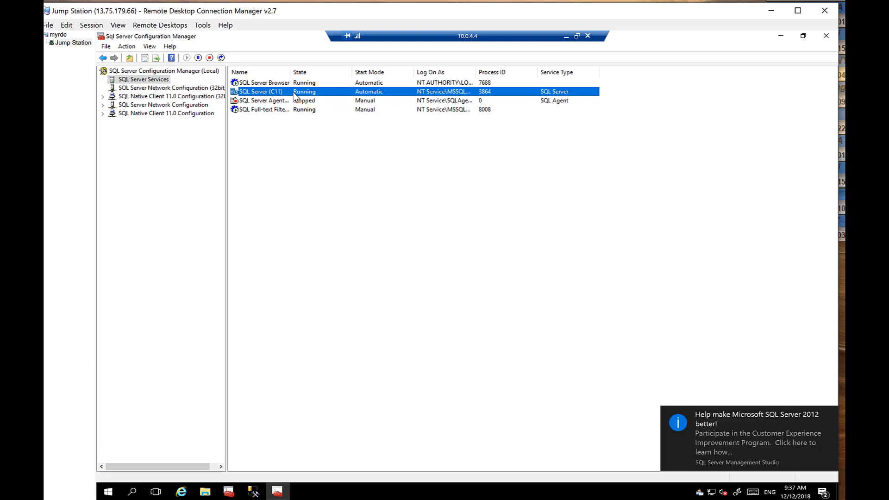
right_click(280, 95)
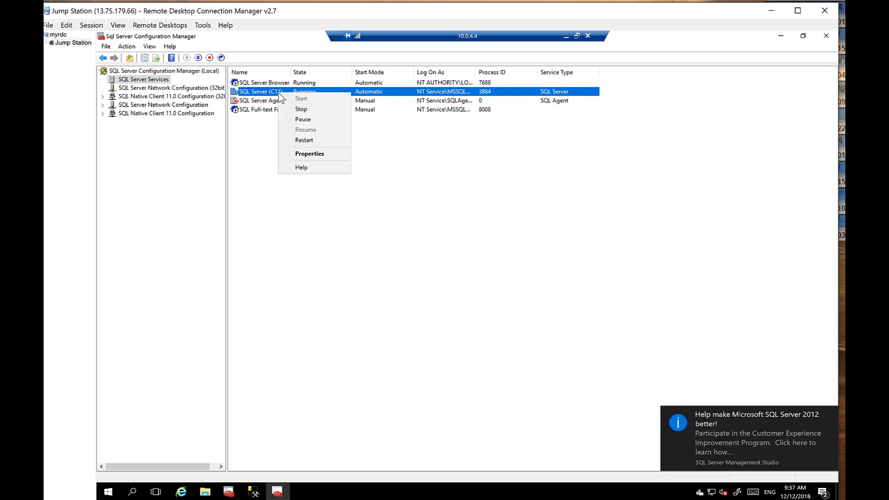
click(312, 158)
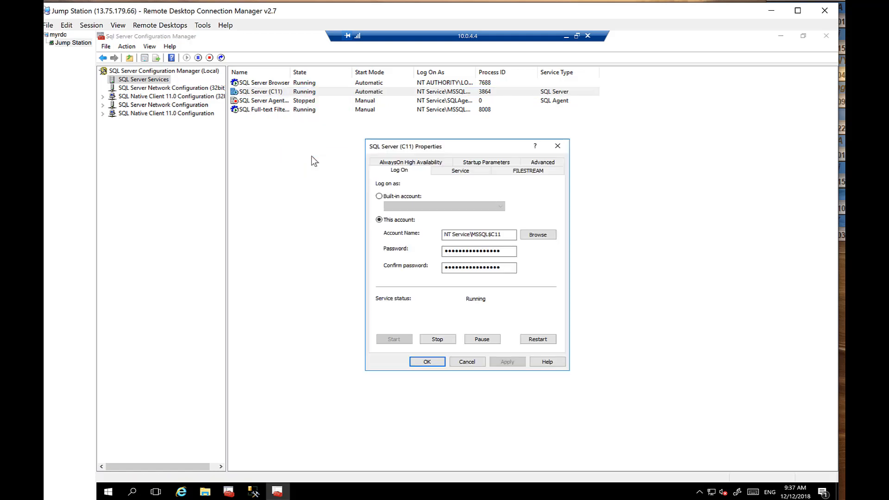
click(403, 163)
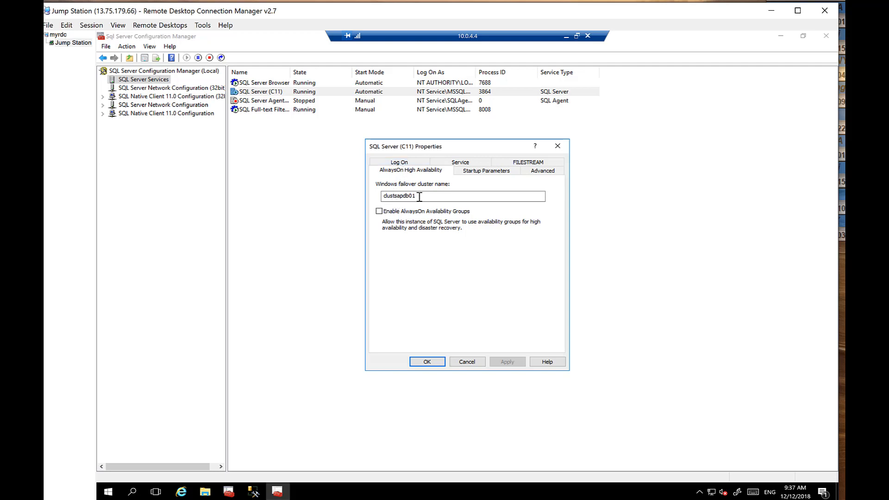
double_click(380, 197)
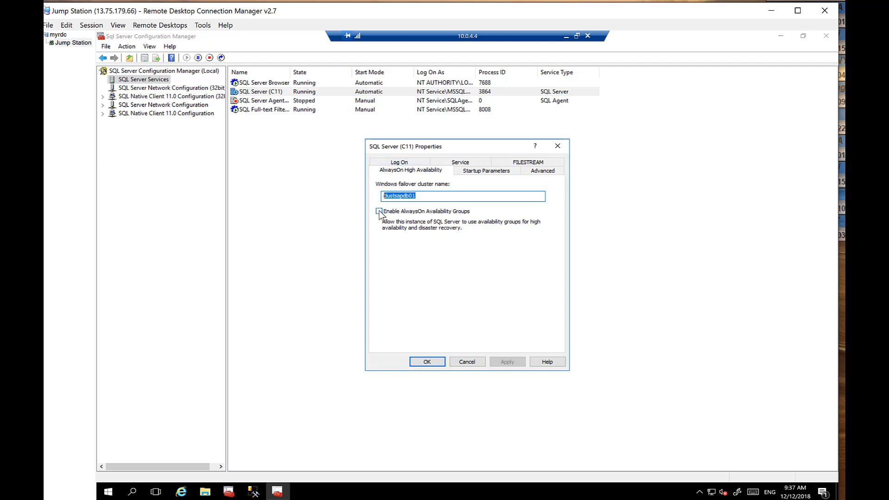
click(379, 211)
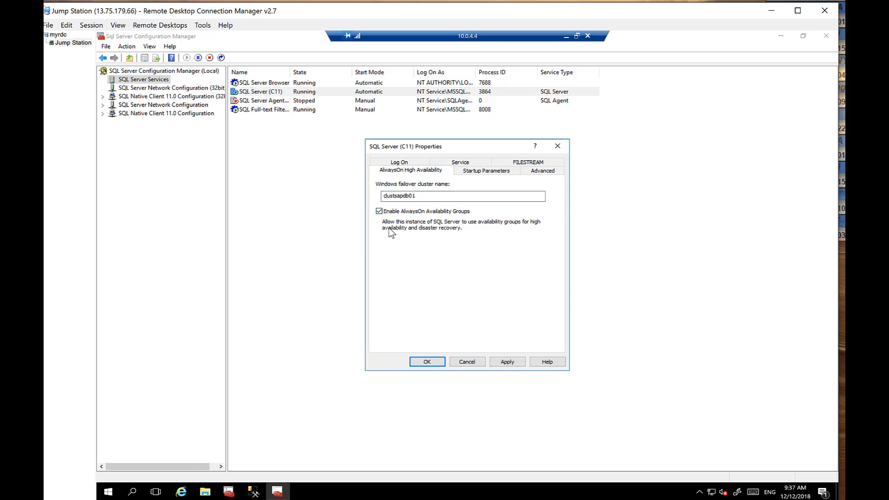
click(510, 361)
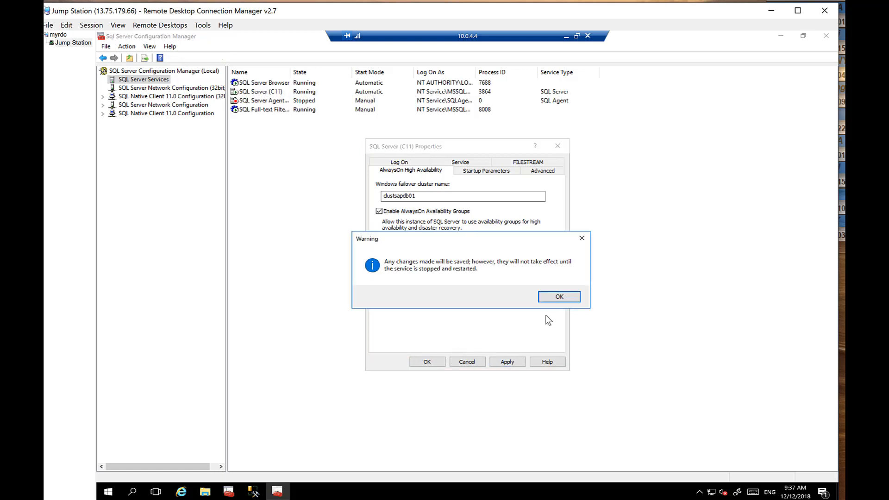
click(559, 297)
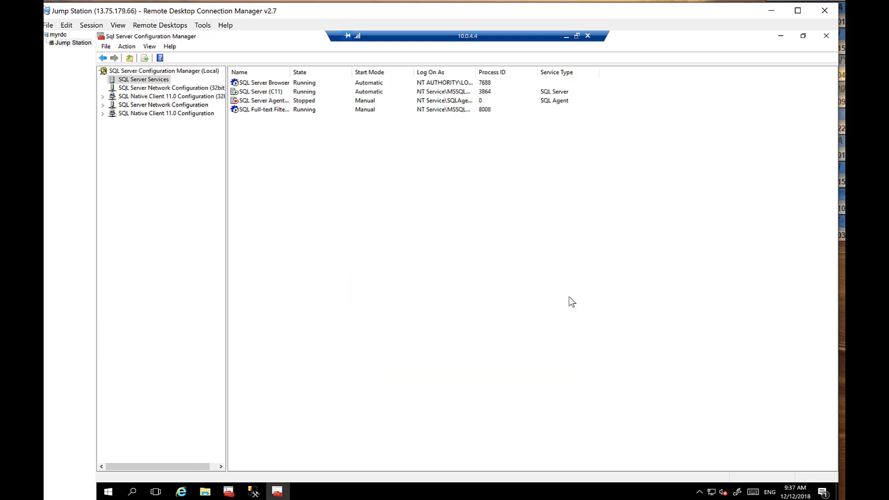
Restart the SQL Server (C11) service, then check the AlwaysOn High Availability setting in its properties.
right_click(267, 90)
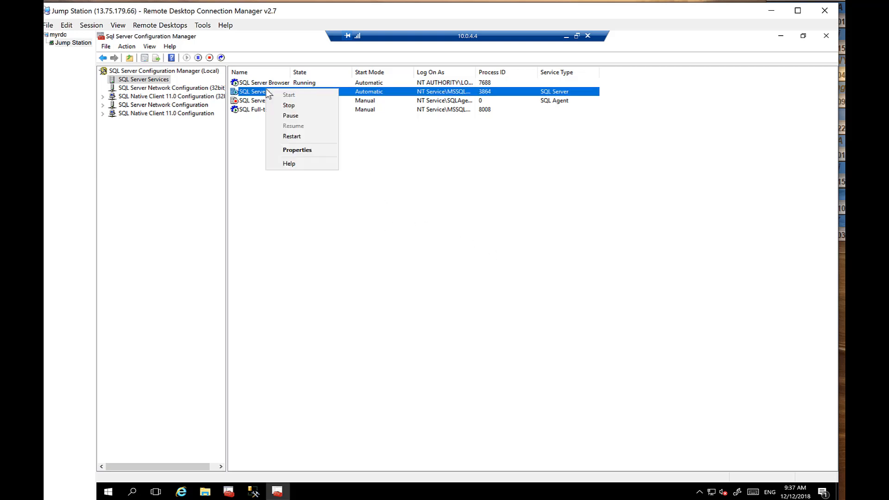
click(292, 136)
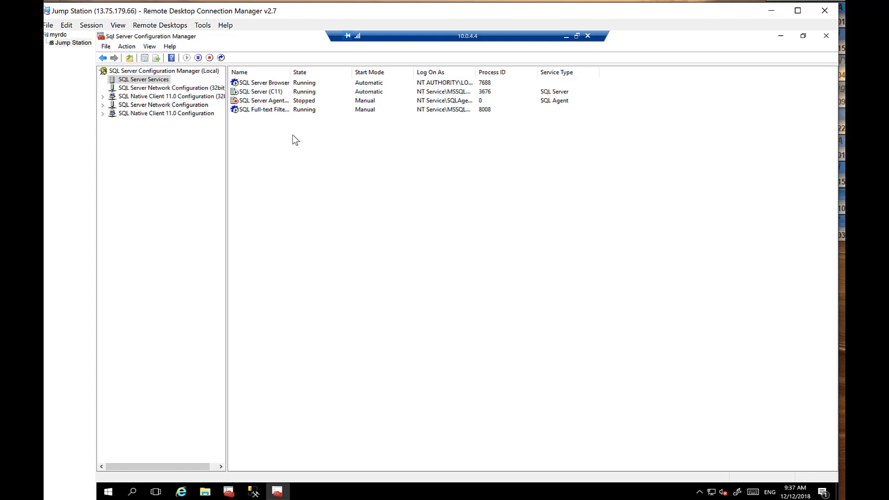
click(245, 95)
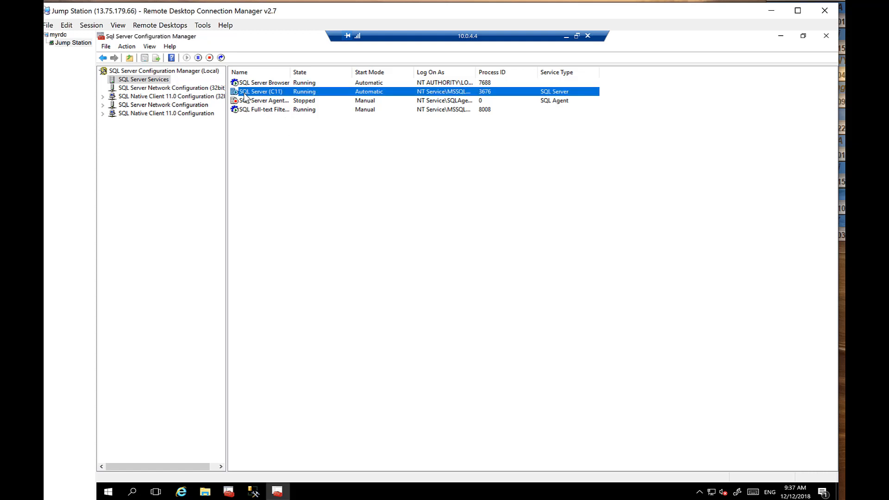
right_click(245, 94)
click(284, 153)
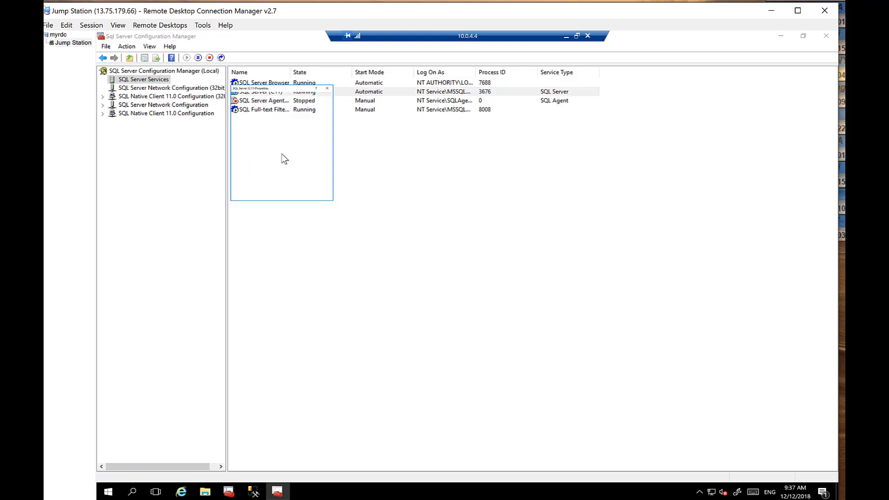
click(380, 161)
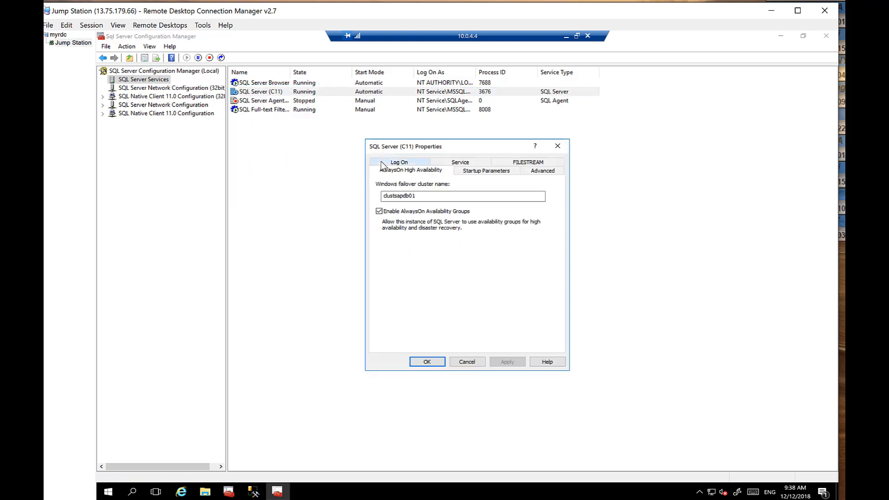
click(427, 362)
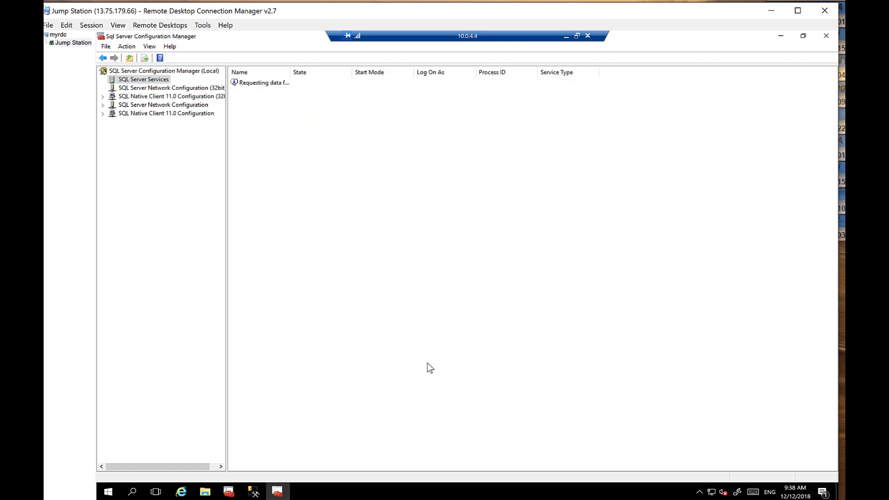